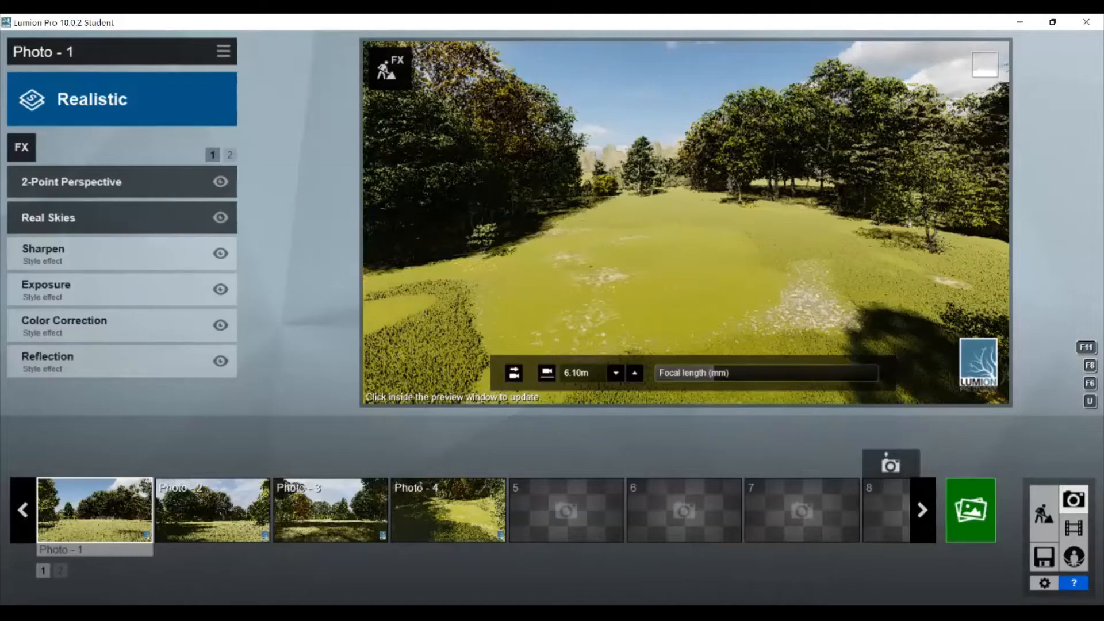
Switch to Build mode and look over the clearing, surrounding trees and sky from several heights and angles.
click(1044, 514)
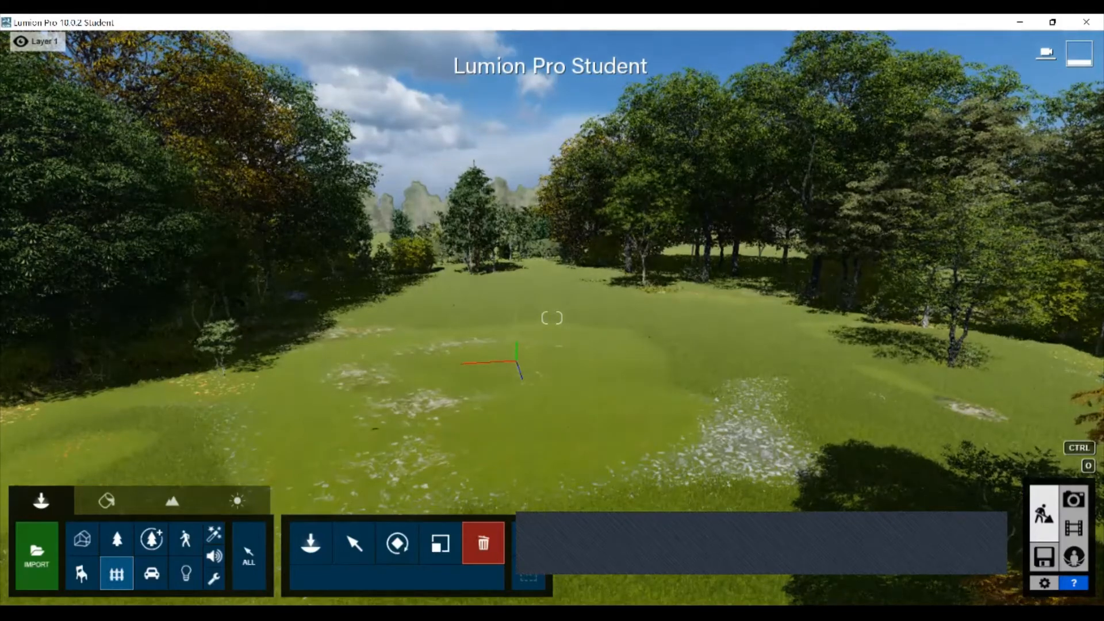
right_drag(552, 318, 707, 322)
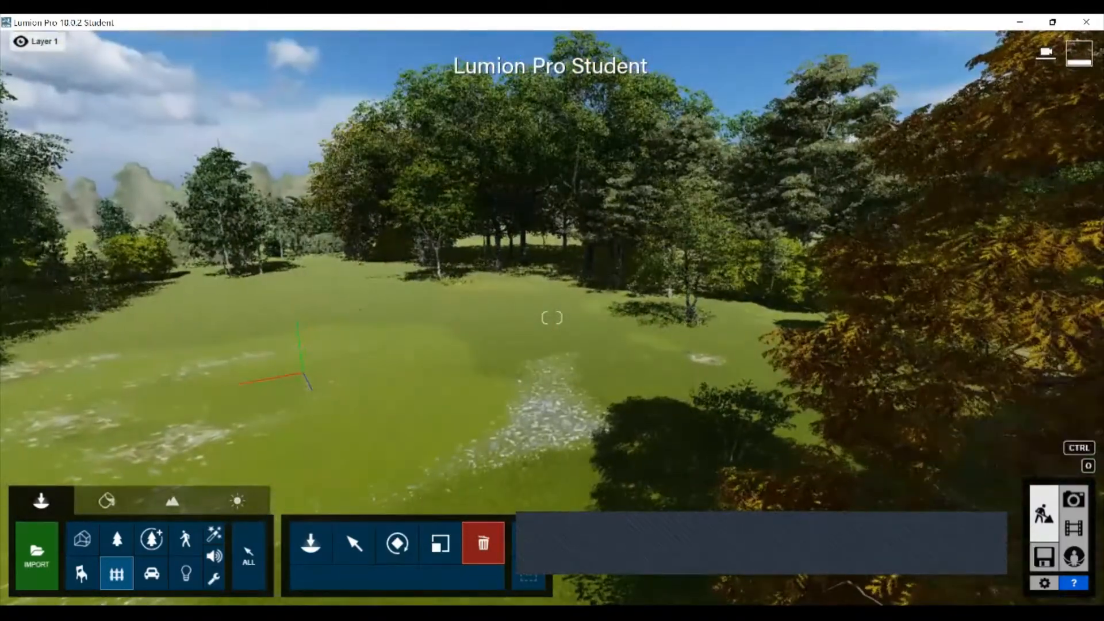
key(e)
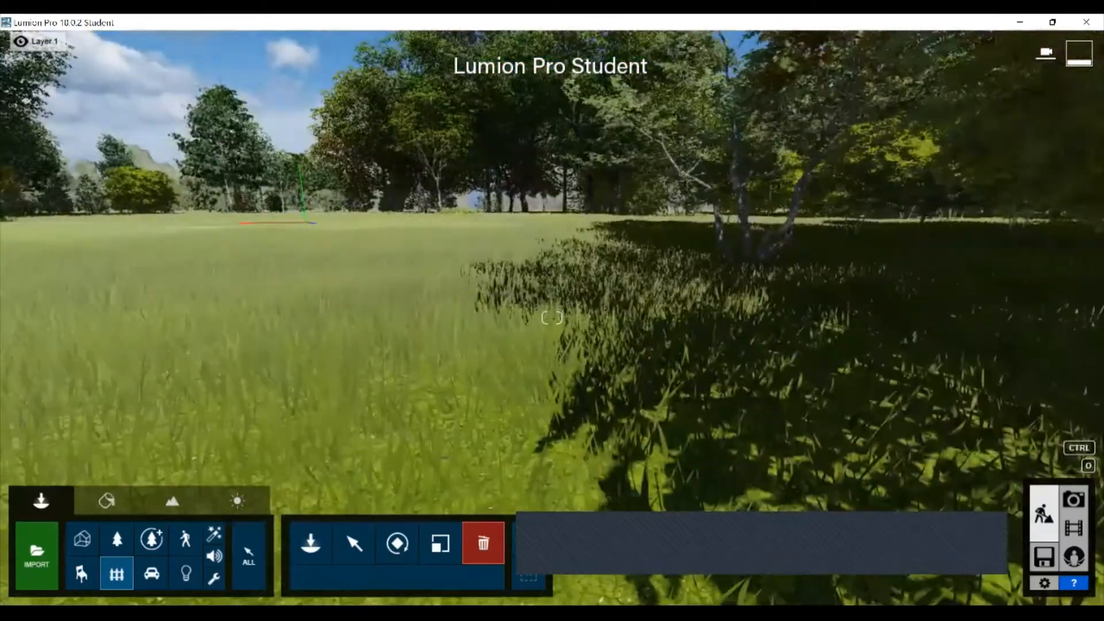
key(q)
right_drag(552, 317, 805, 317)
right_drag(552, 318, 373, 339)
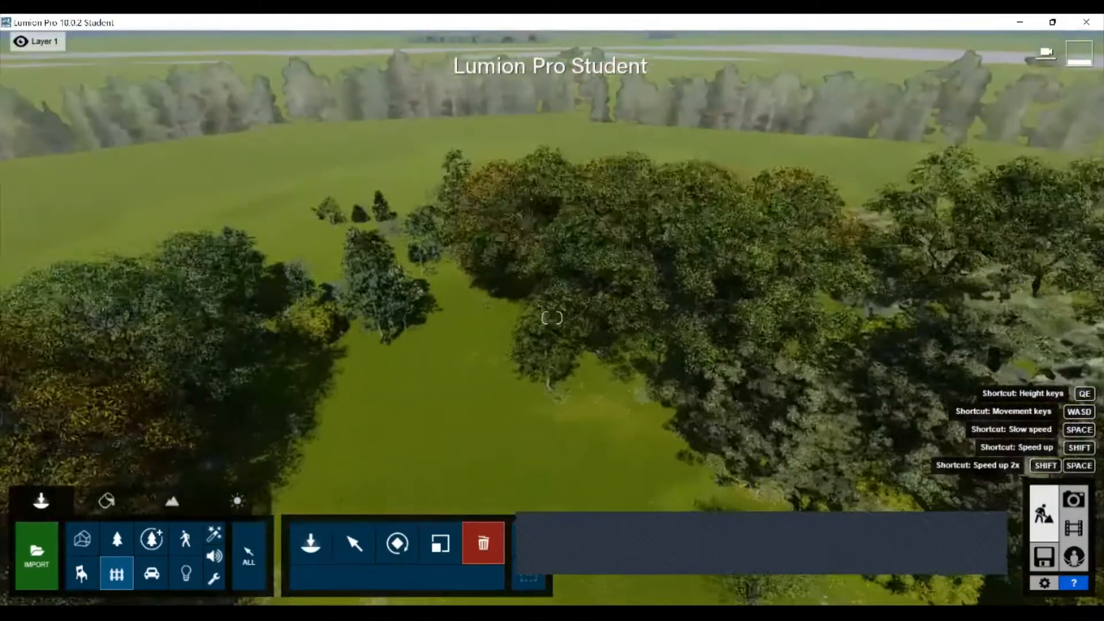
right_drag(552, 317, 552, 259)
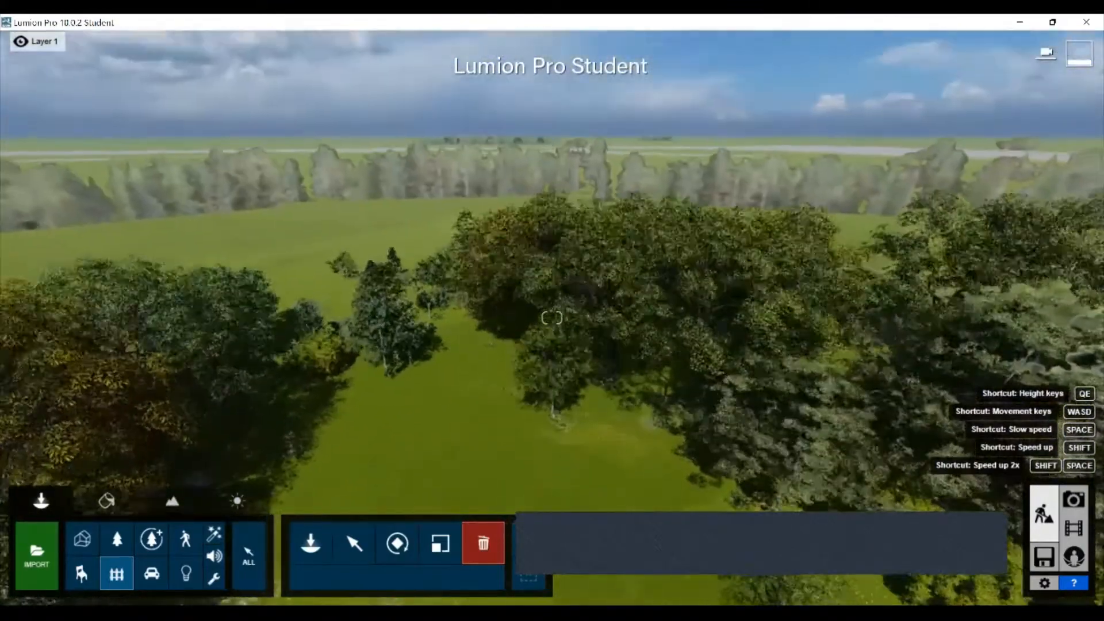
key(e)
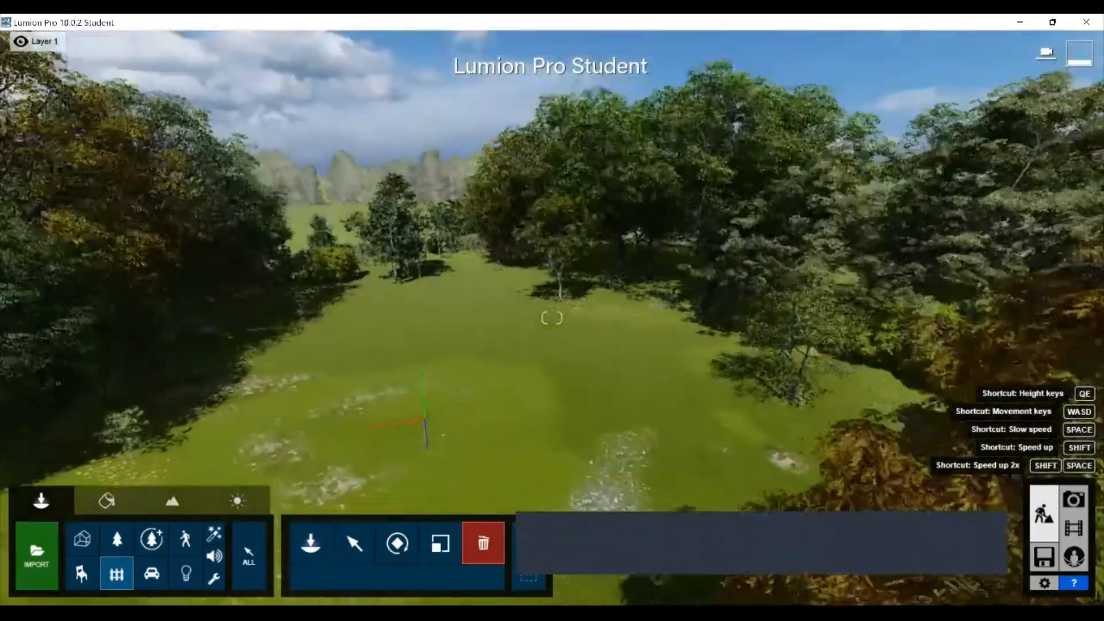
right_drag(552, 318, 552, 190)
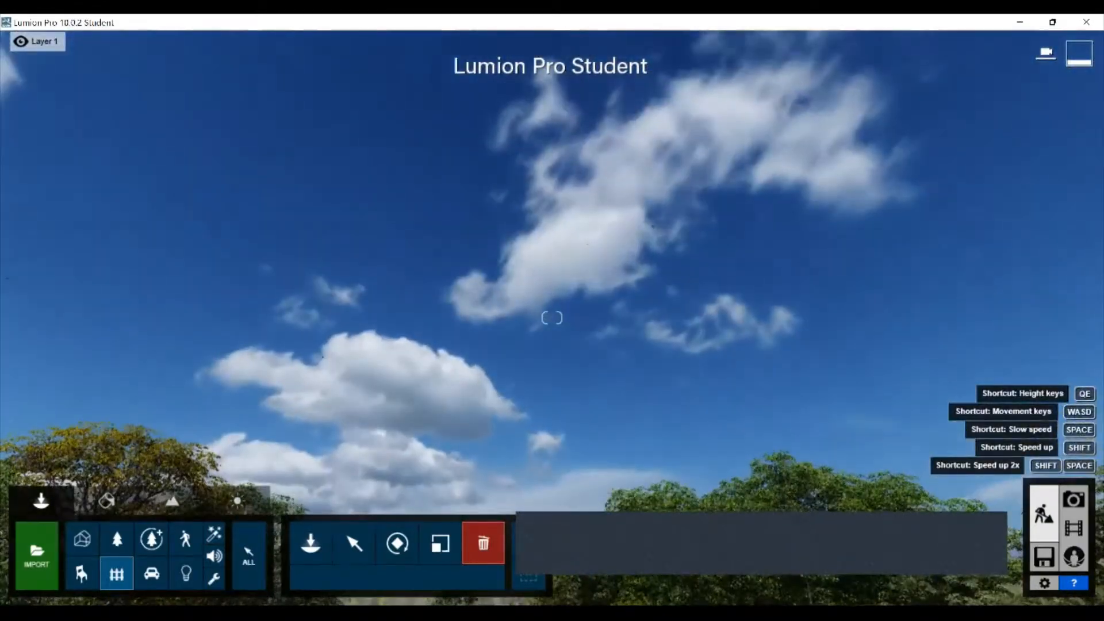
right_drag(552, 317, 552, 437)
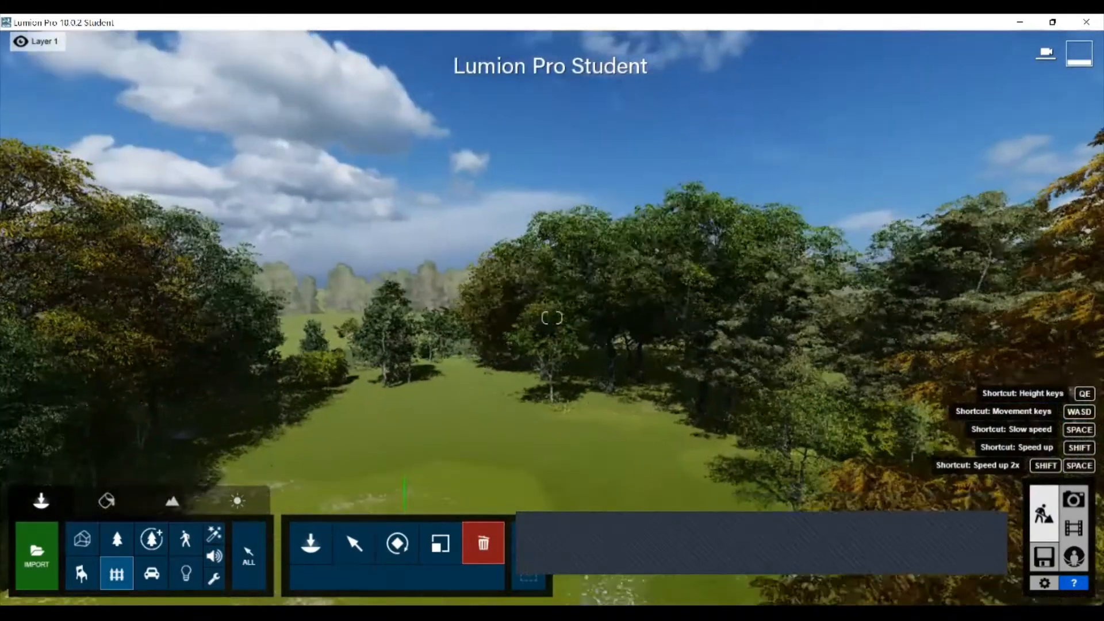
key(w)
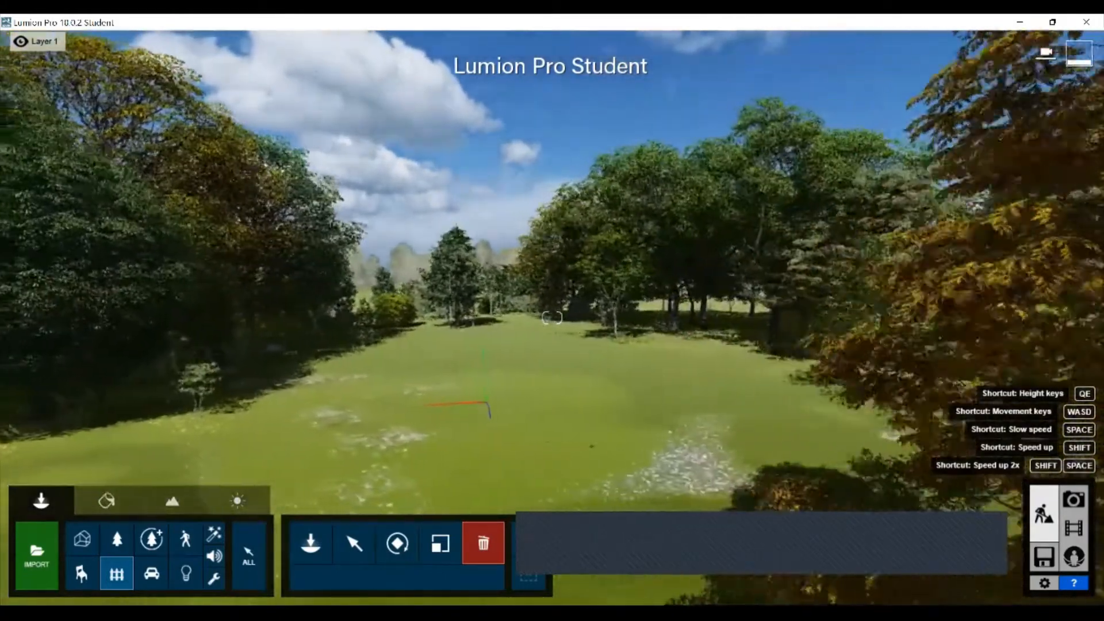
key(a)
right_drag(552, 317, 690, 351)
right_drag(552, 317, 455, 319)
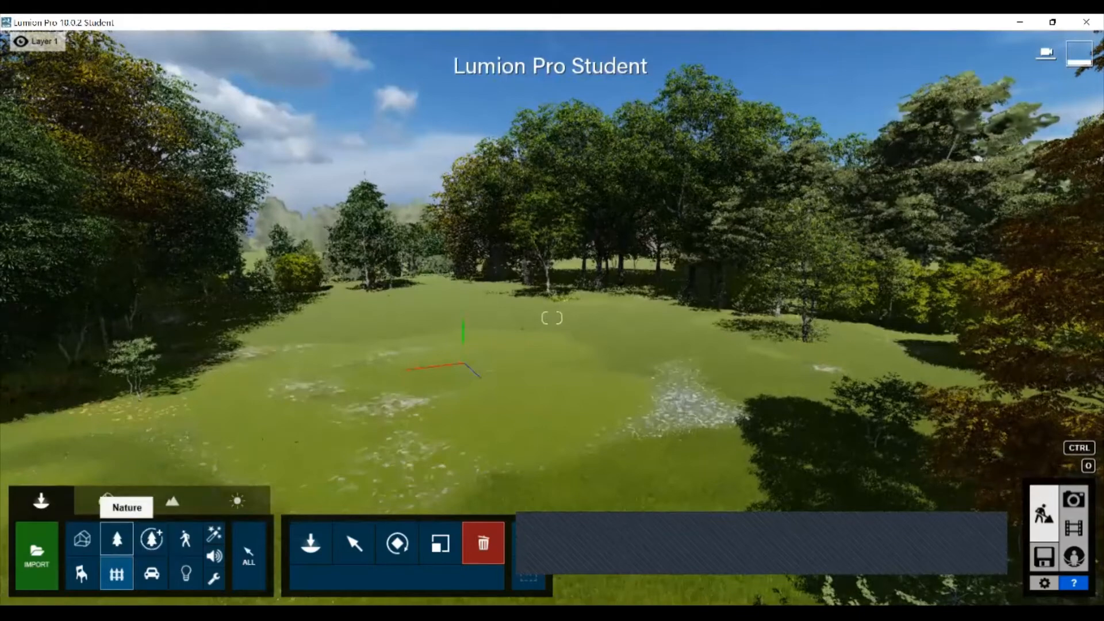
Place the House US 016 model from the outdoor library in the middle of the clearing.
click(81, 539)
click(117, 573)
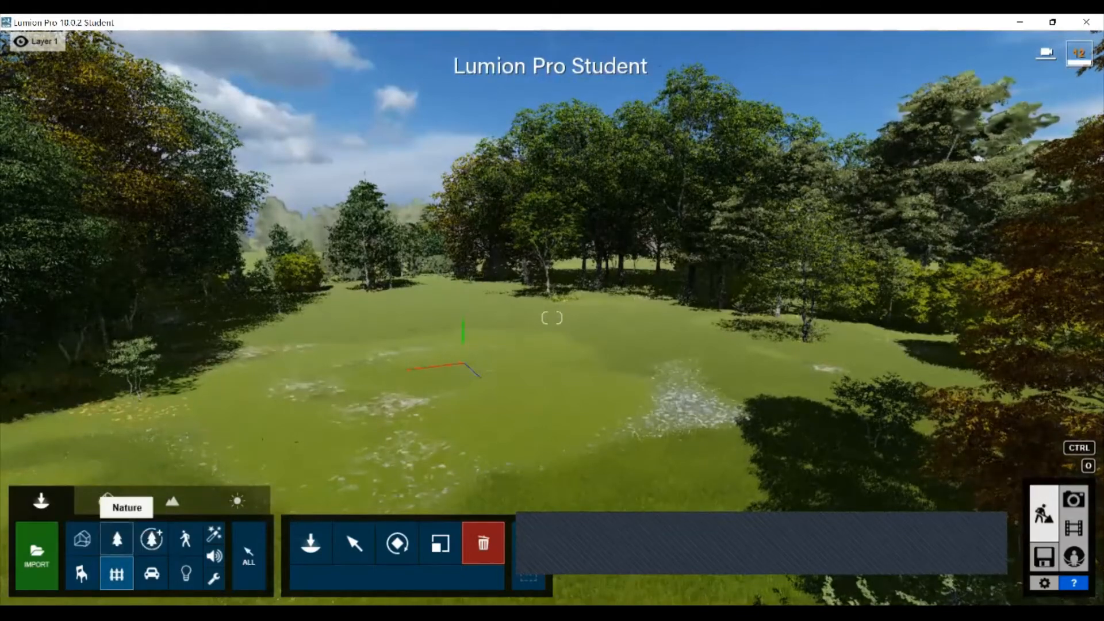
click(311, 541)
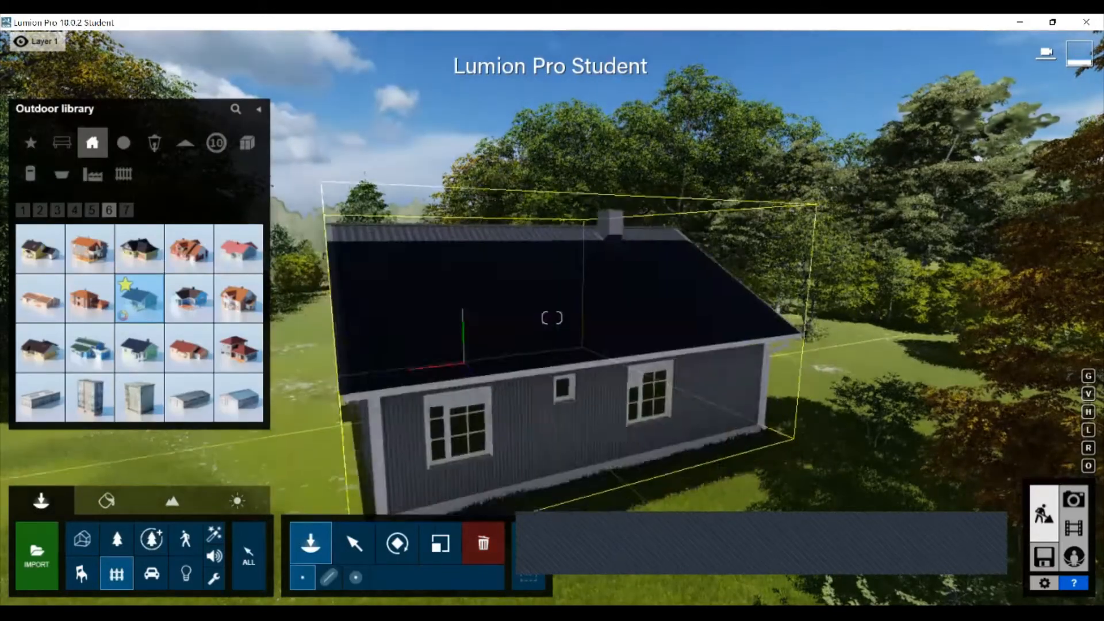
click(514, 376)
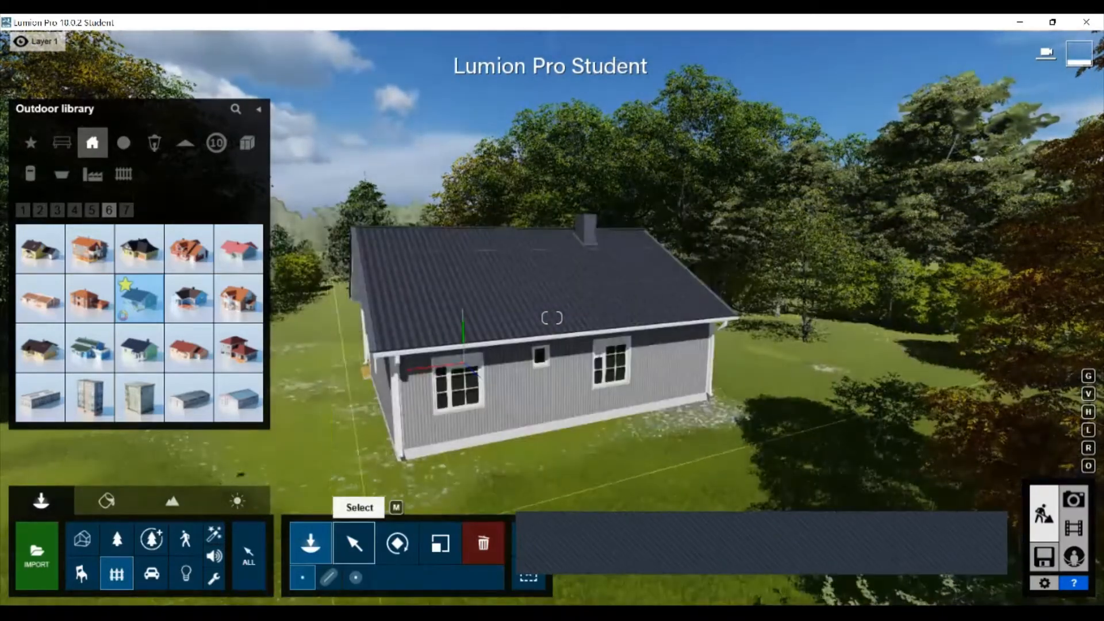
Rotate the placed house so that its front side with the porches faces the camera.
click(483, 544)
key(a)
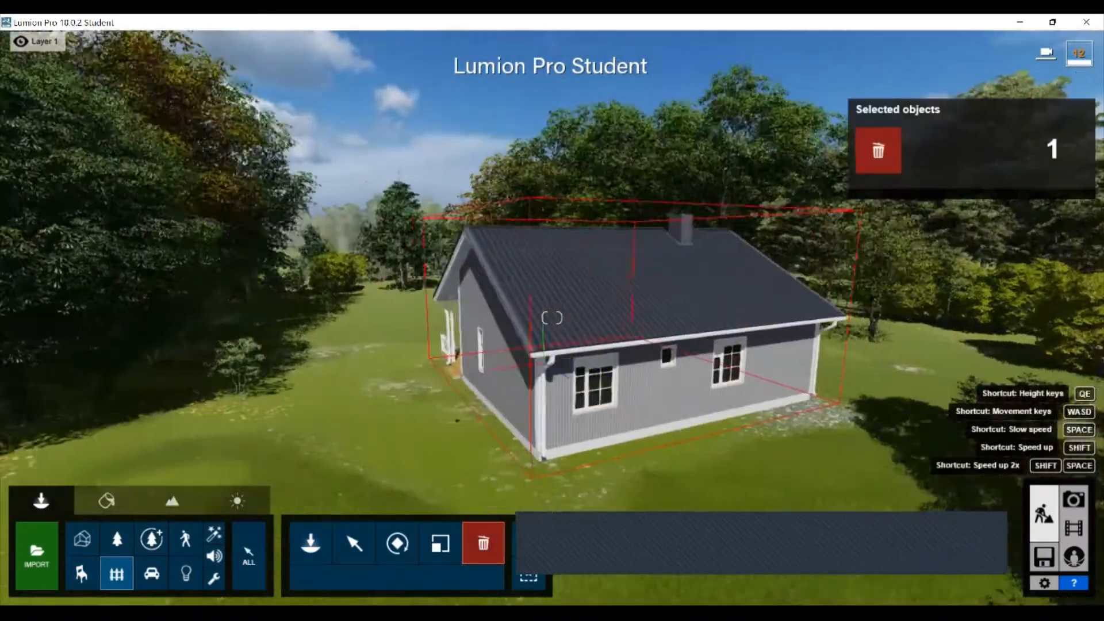
right_drag(513, 376, 454, 365)
key(d)
key(d)
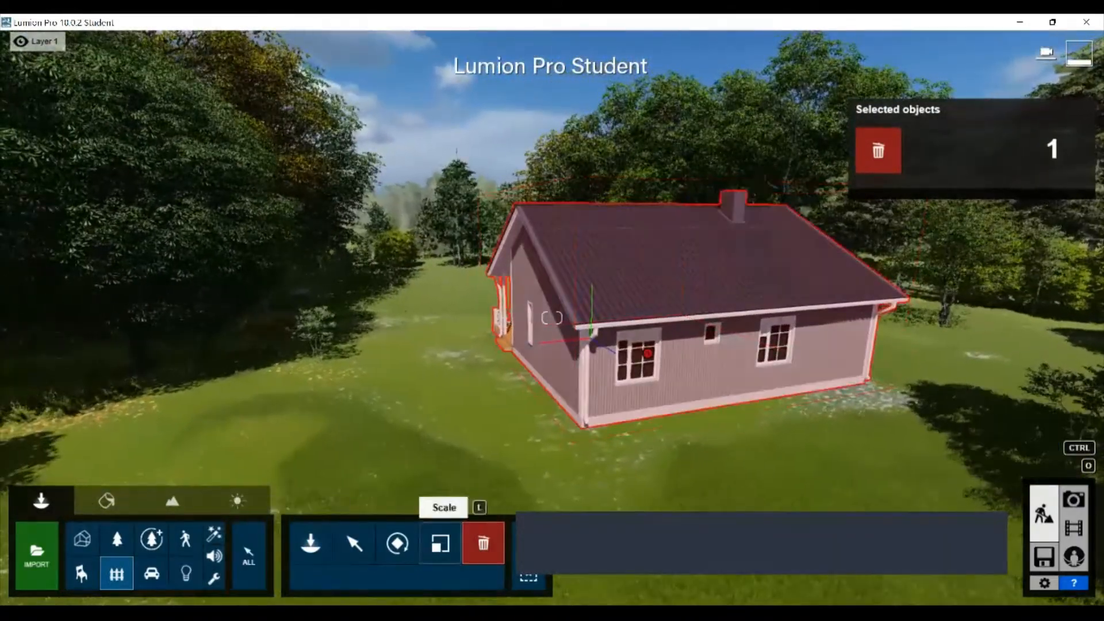
click(397, 543)
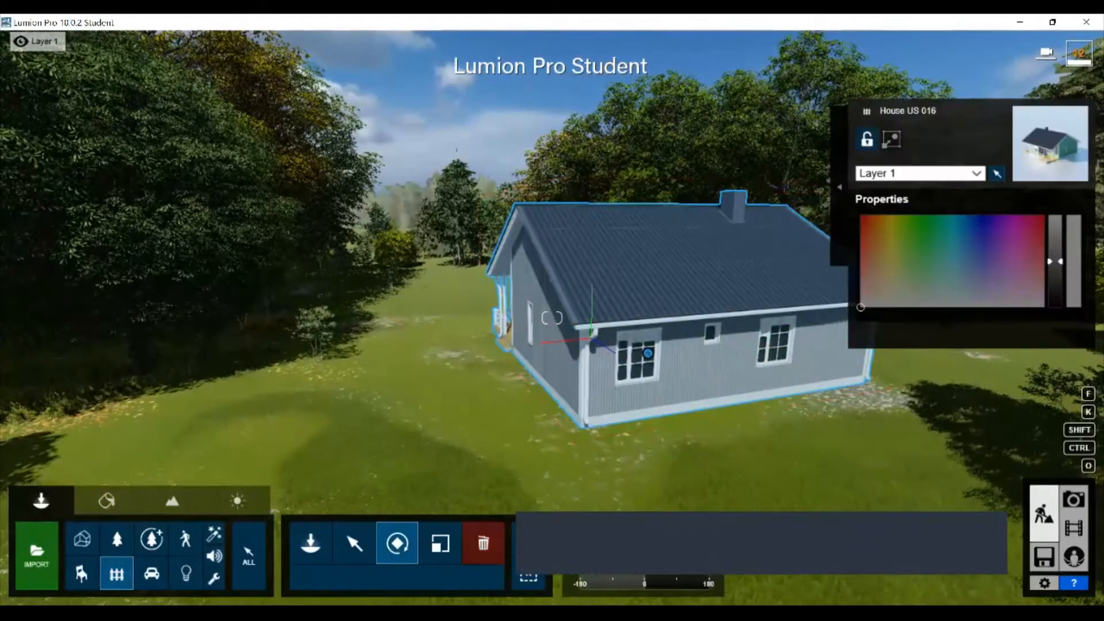
drag(648, 353, 272, 395)
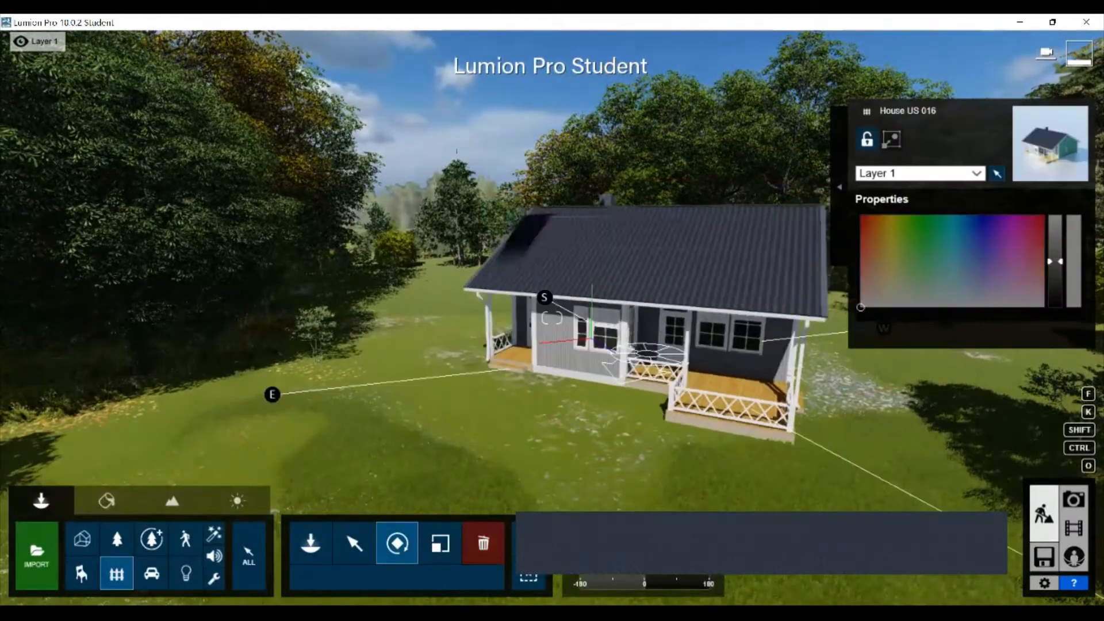
drag(606, 364, 687, 389)
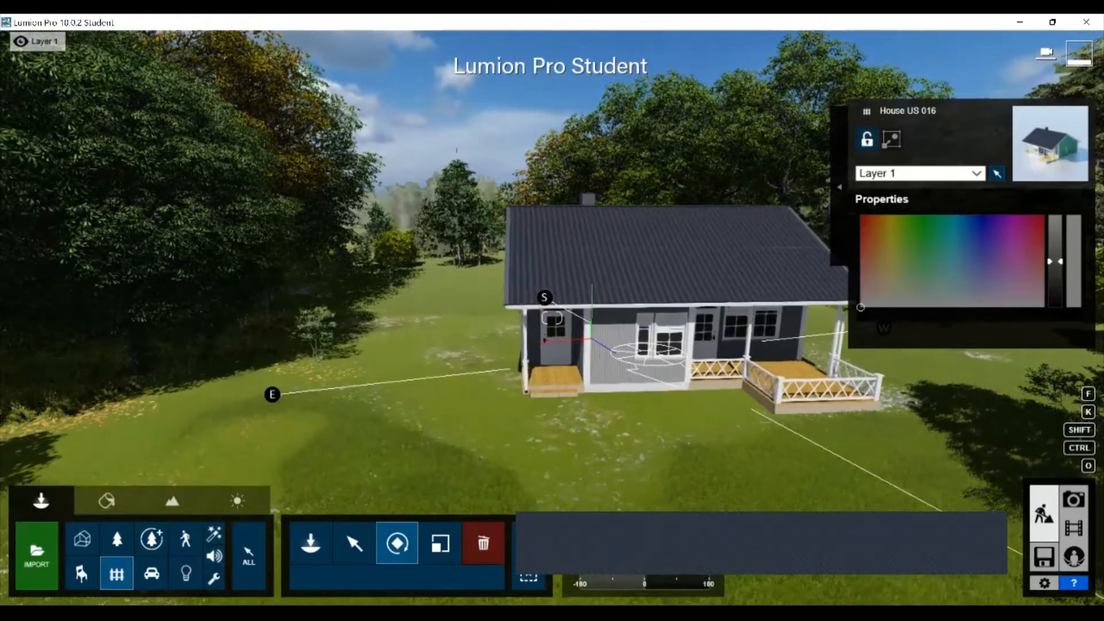
Move the house farther back from the camera in the clearing.
click(310, 542)
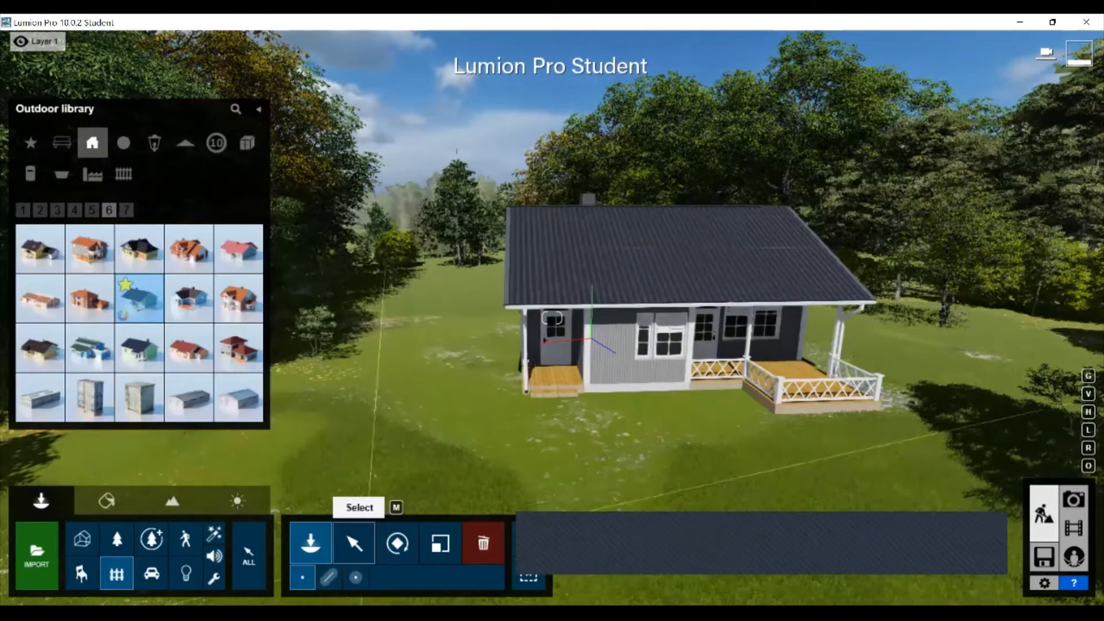
click(354, 543)
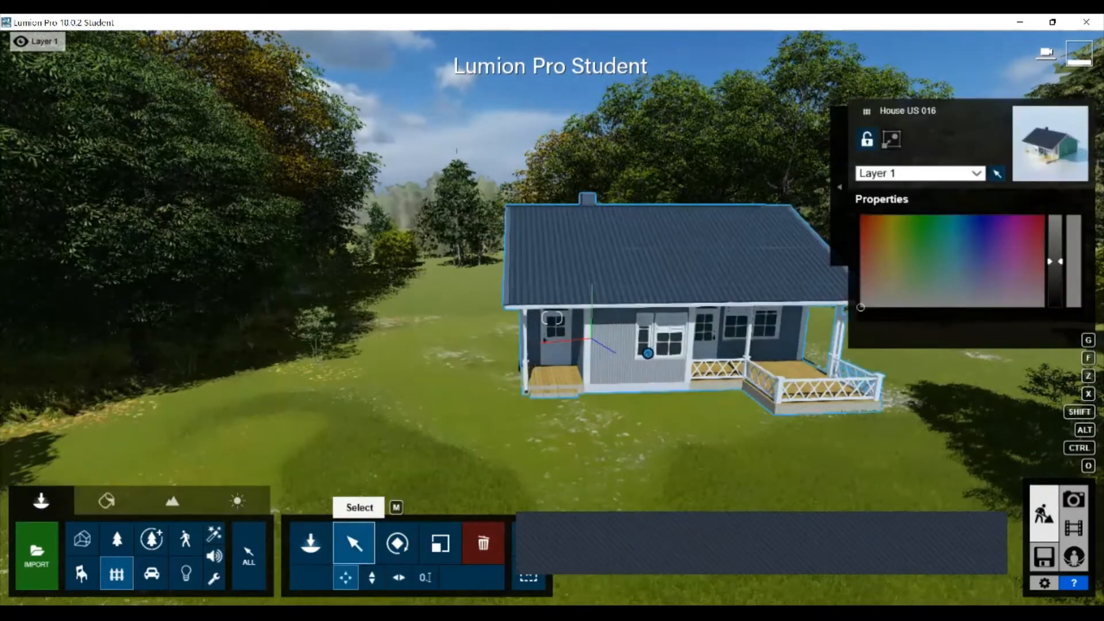
drag(648, 353, 608, 347)
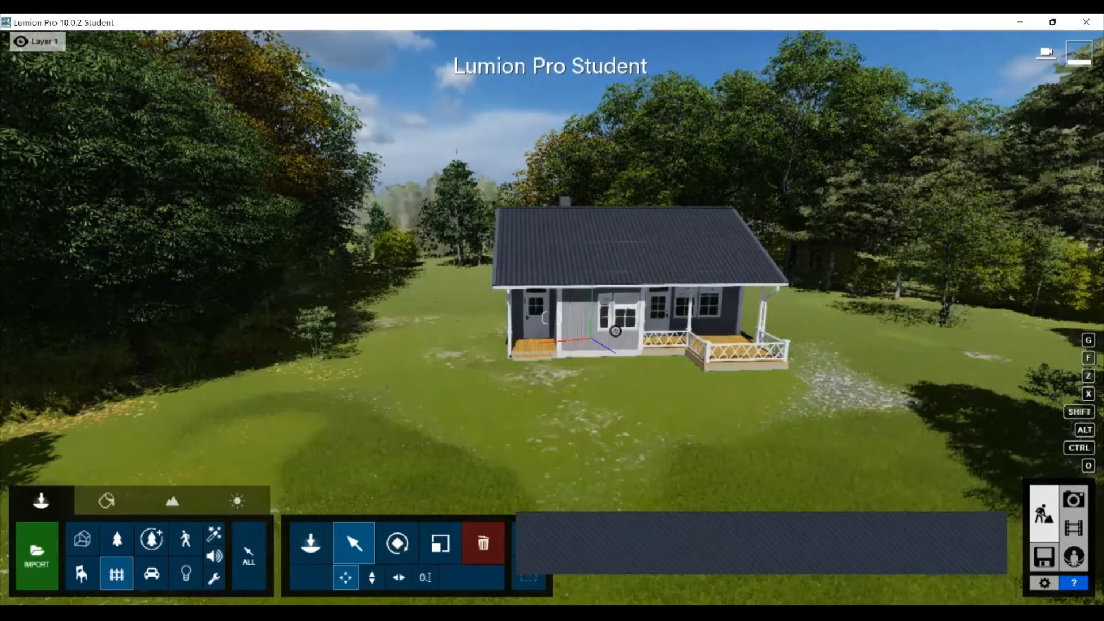
Examine the house from different sides and distances to find a view framed by the autumn branches.
middle_drag(615, 330, 515, 319)
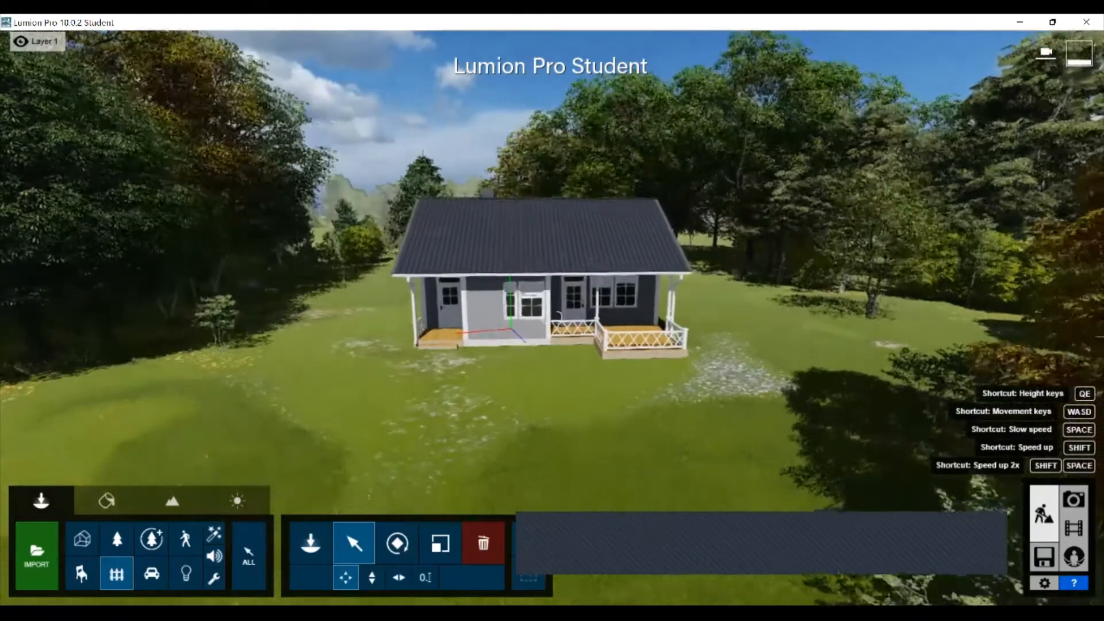
key(w)
key(d)
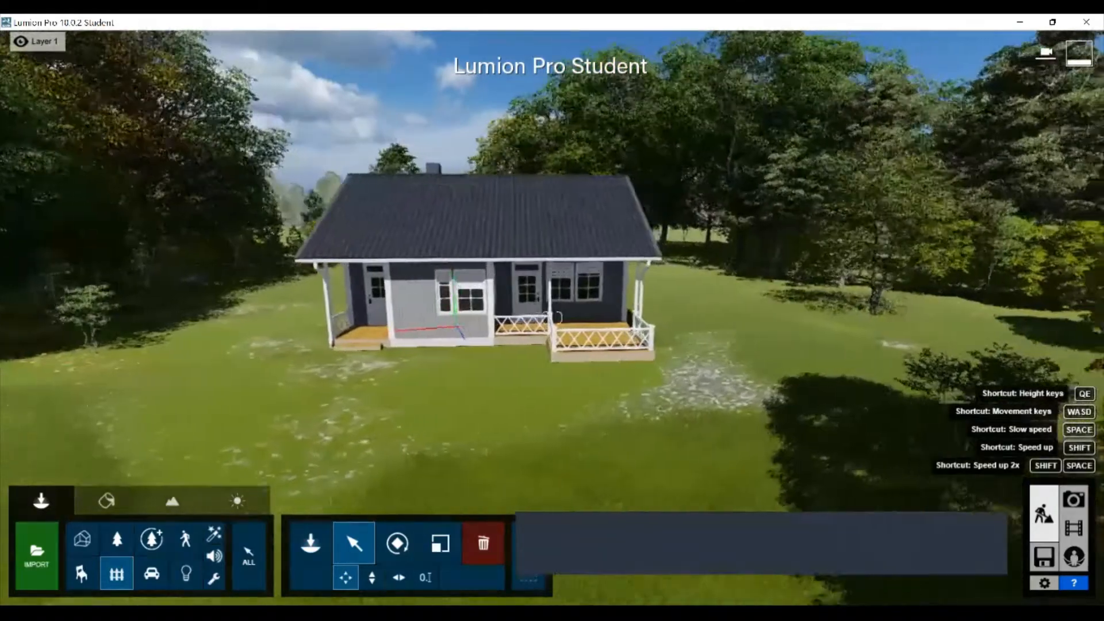
key(d)
right_drag(552, 318, 414, 318)
key(w)
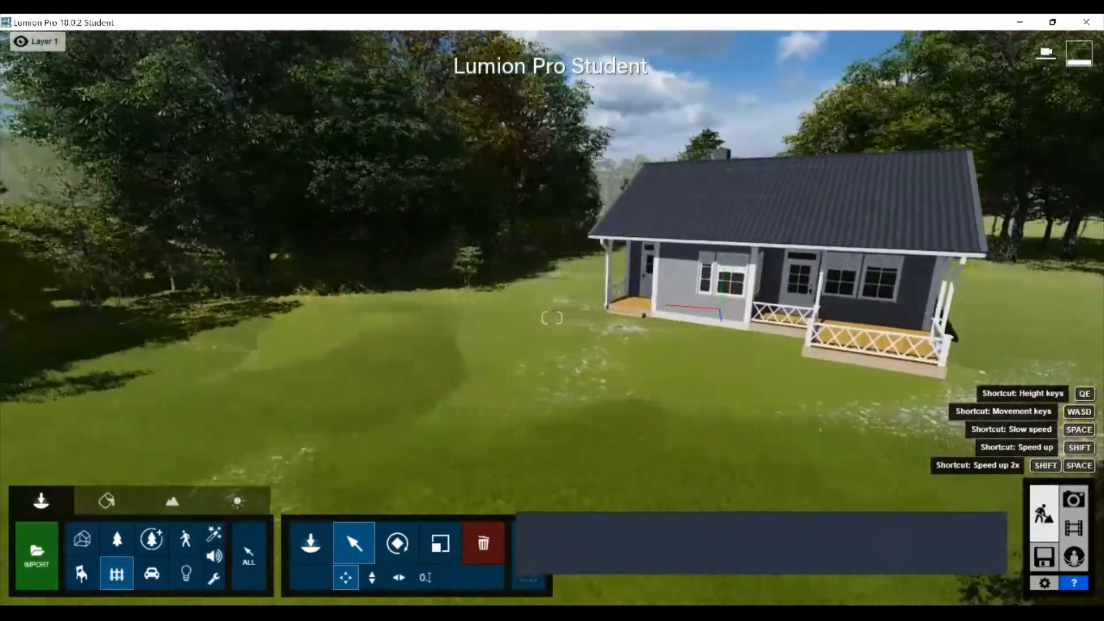
key(s)
right_drag(552, 318, 748, 318)
key(w)
key(a)
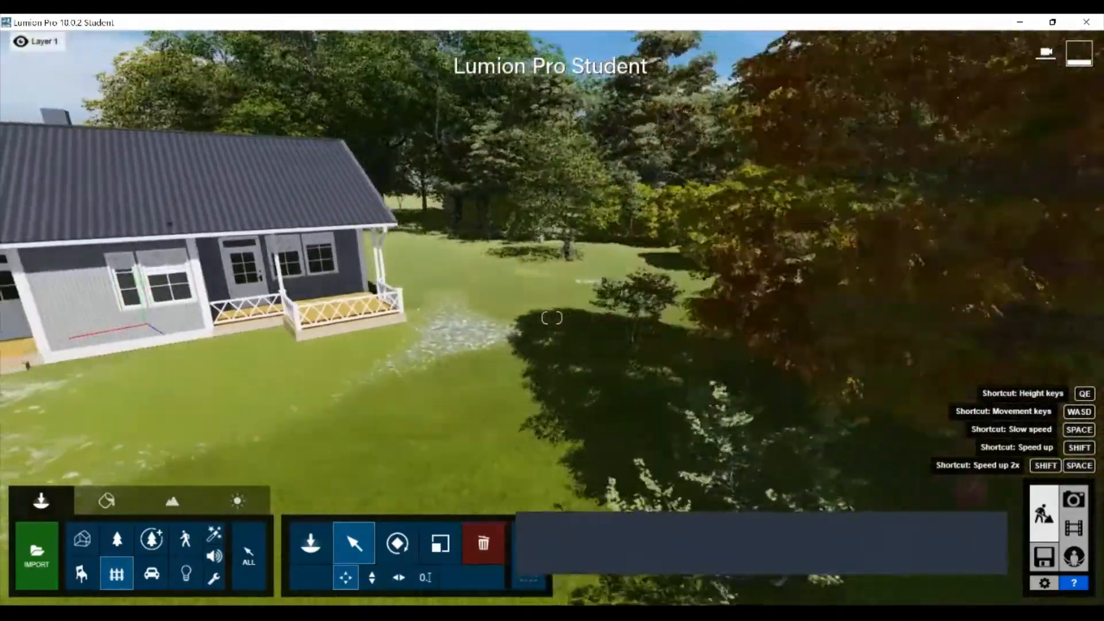
key(s)
right_drag(552, 318, 294, 306)
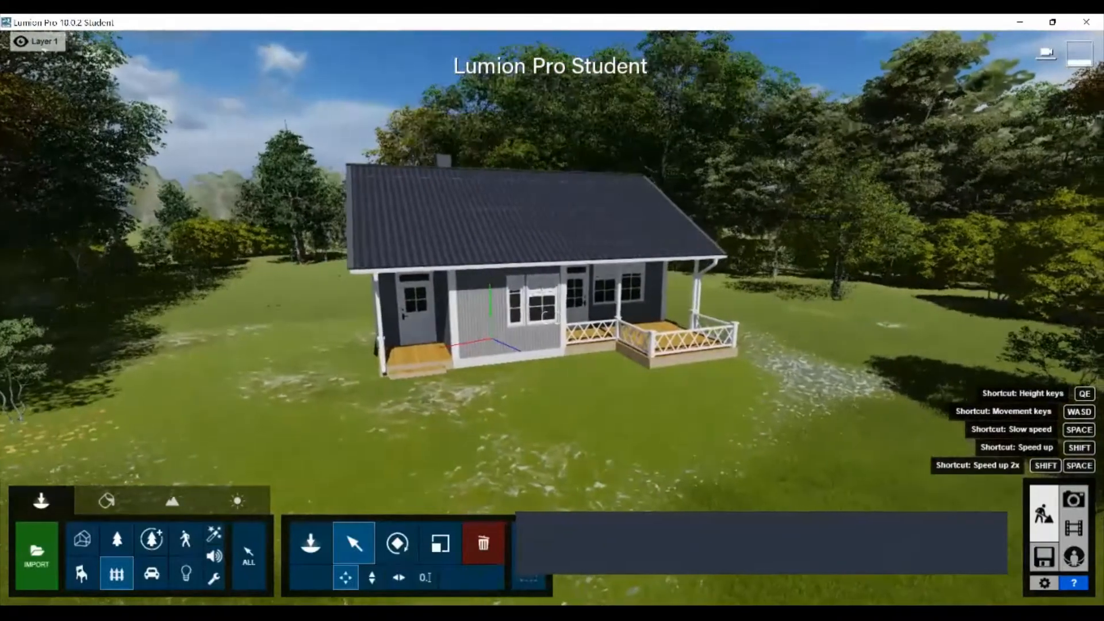
key(d)
right_drag(552, 318, 414, 316)
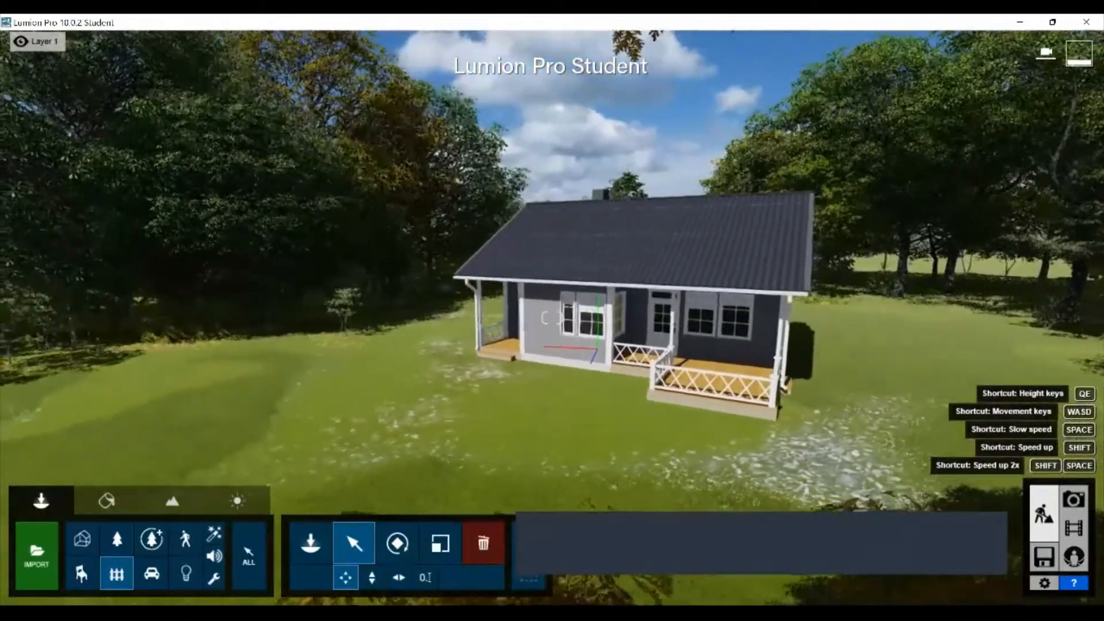
right_drag(552, 318, 537, 342)
key(s)
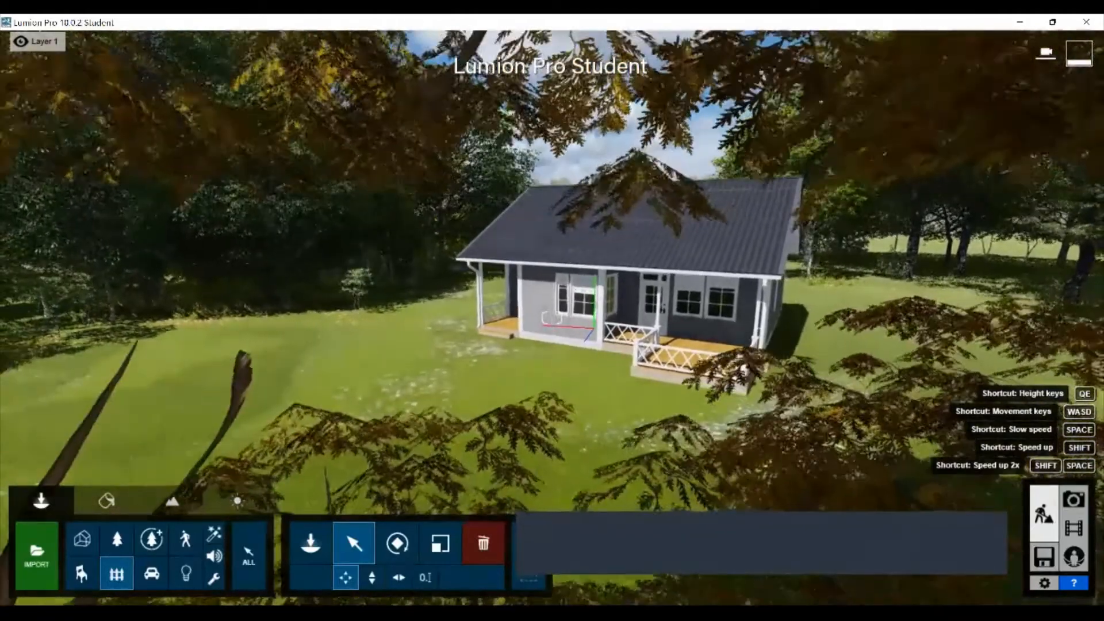
key(w)
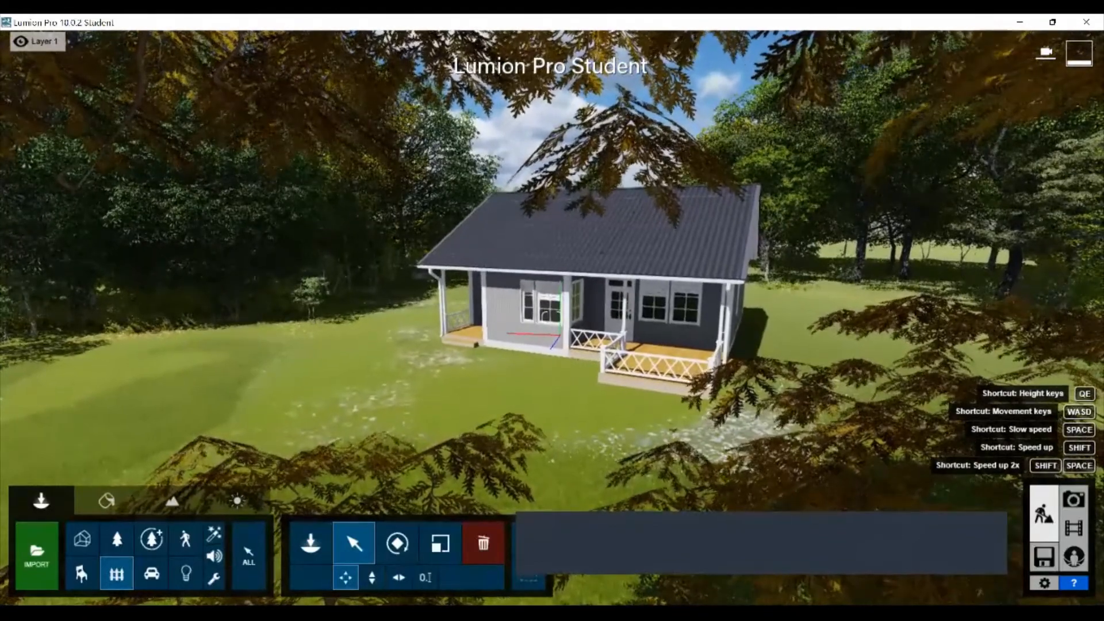
key(d)
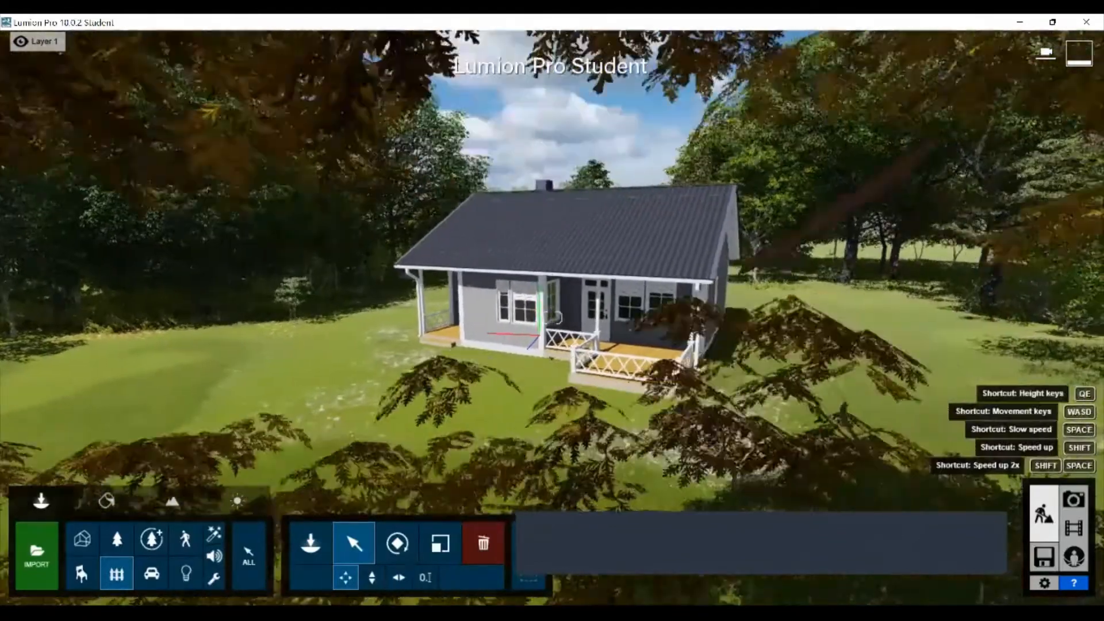
key(a)
key(a)
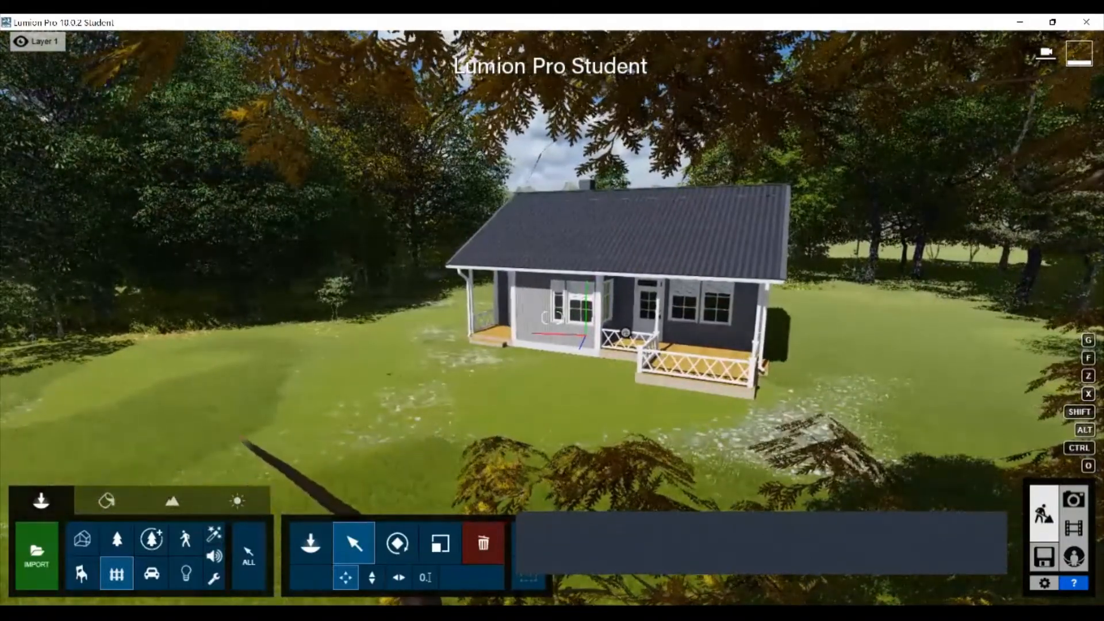
right_drag(552, 318, 555, 292)
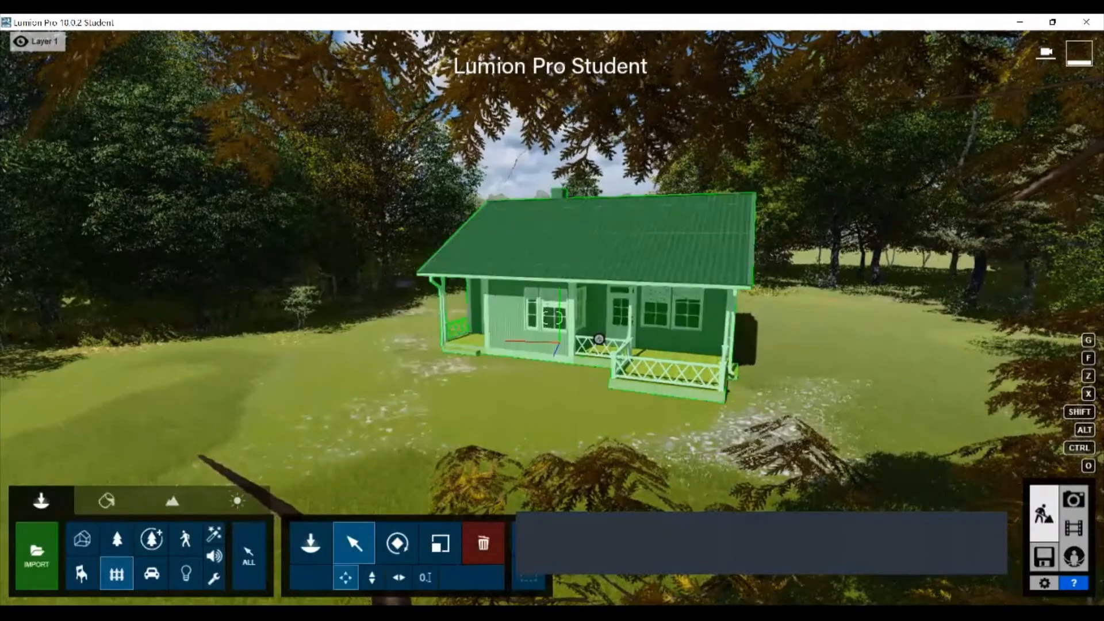
Move the house closer to the camera and rotate it so the front and one gable side show.
drag(598, 339, 539, 356)
click(397, 543)
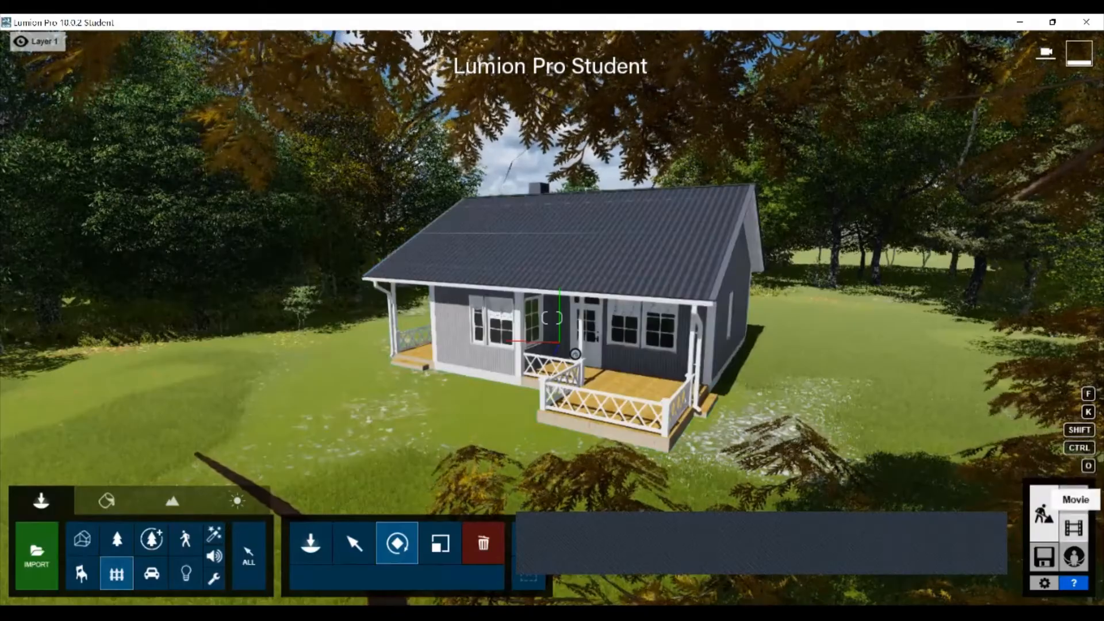
Switch to Photo mode and look through the available render styles, keeping the Realistic style for Photo - 1.
click(1073, 501)
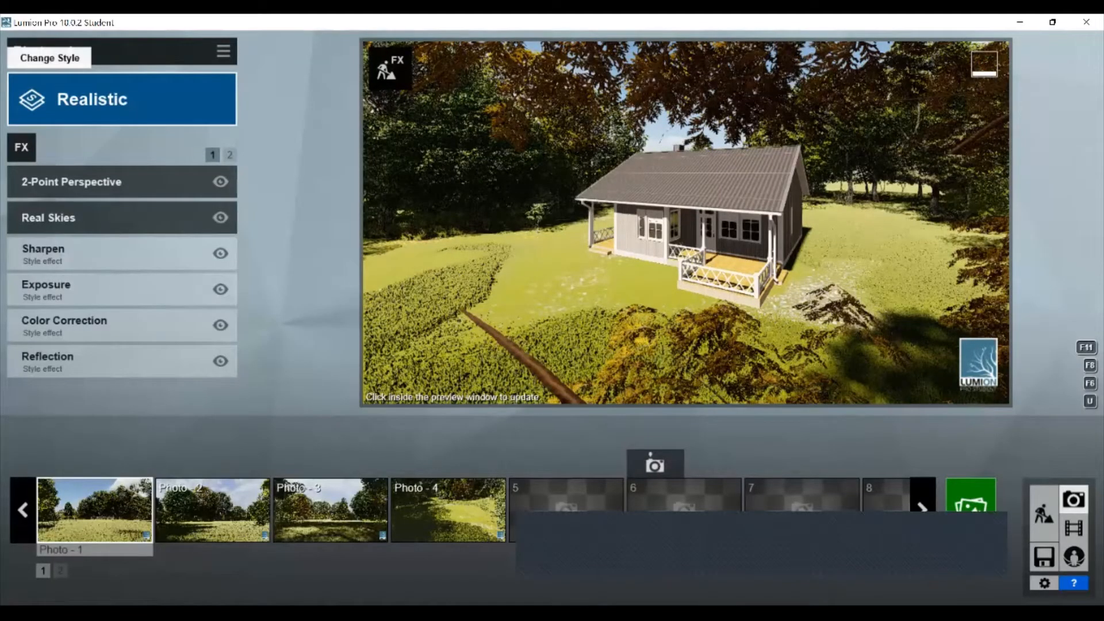
click(92, 99)
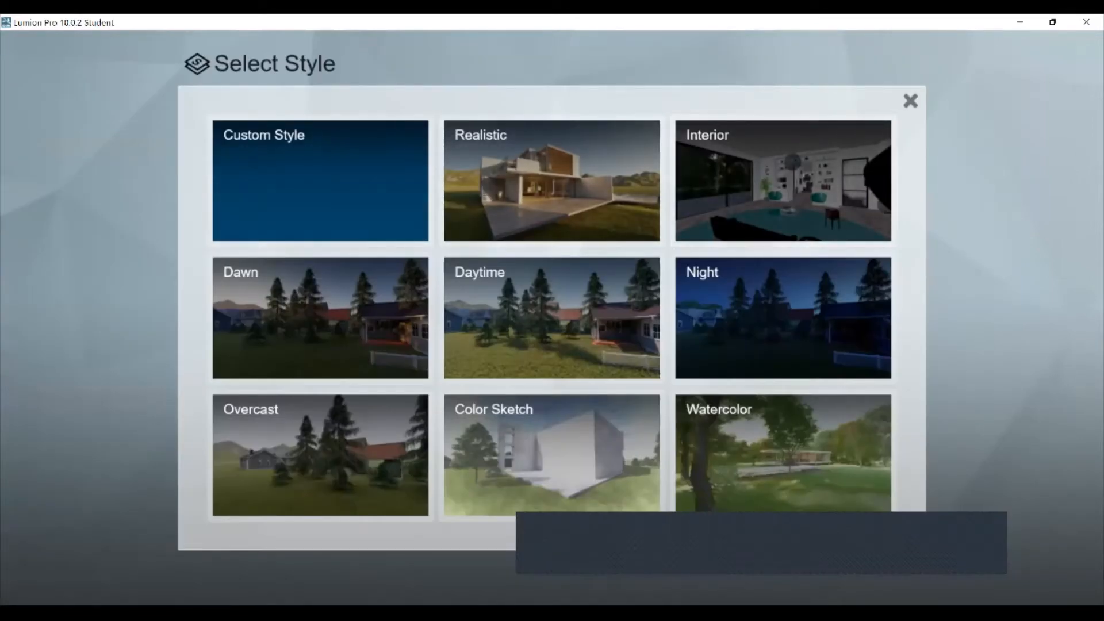
click(910, 101)
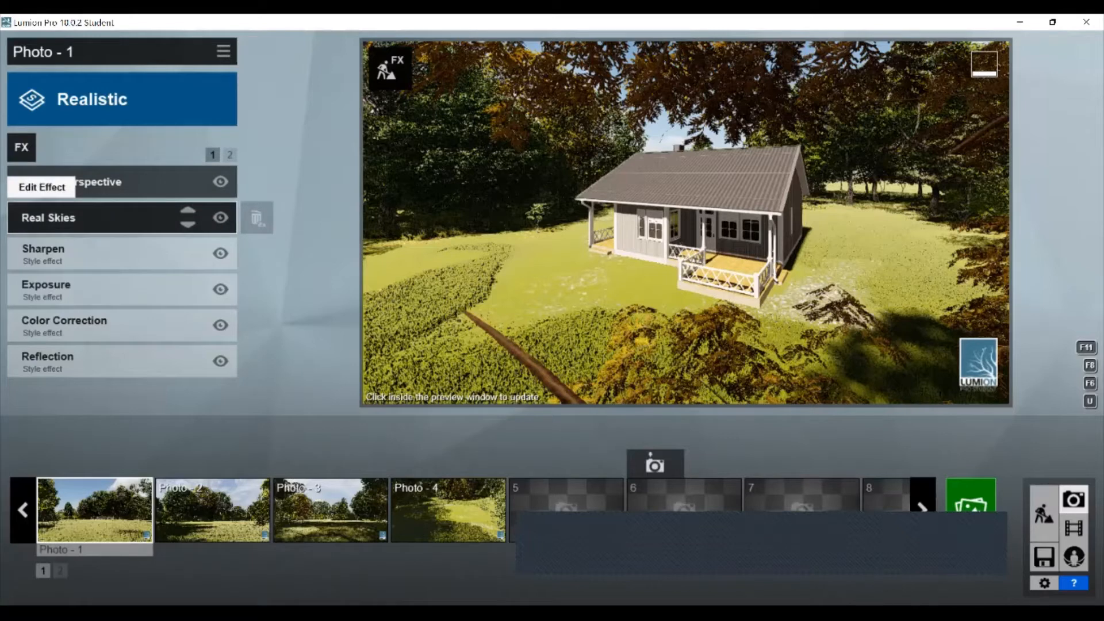
Reduce the Amount of the photo's 2-Point Perspective effect to its minimum.
click(86, 182)
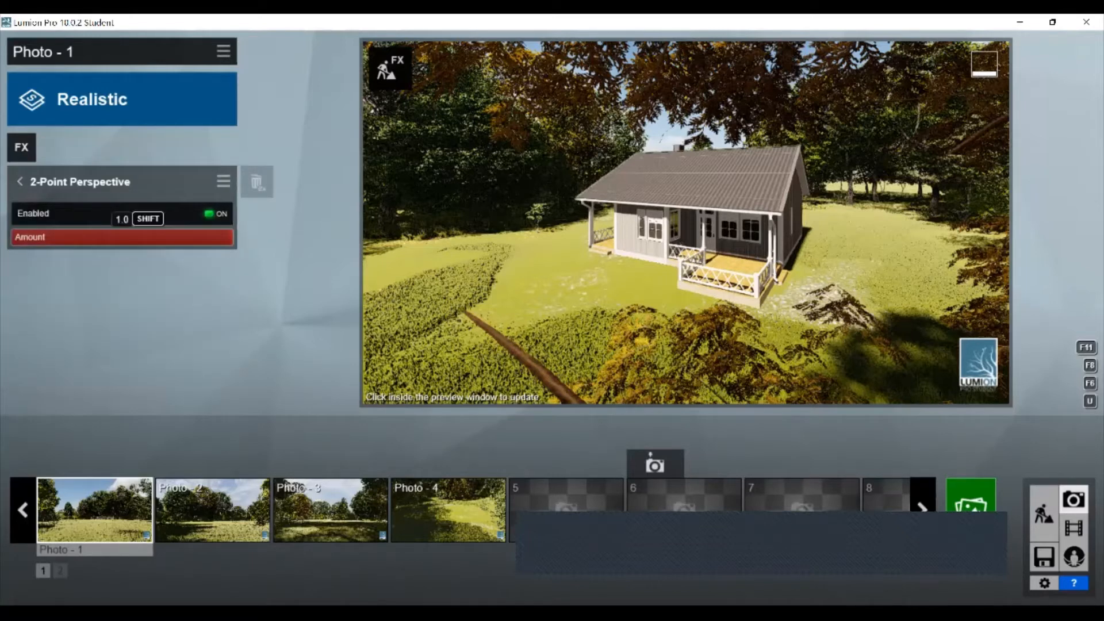
drag(230, 237, 11, 237)
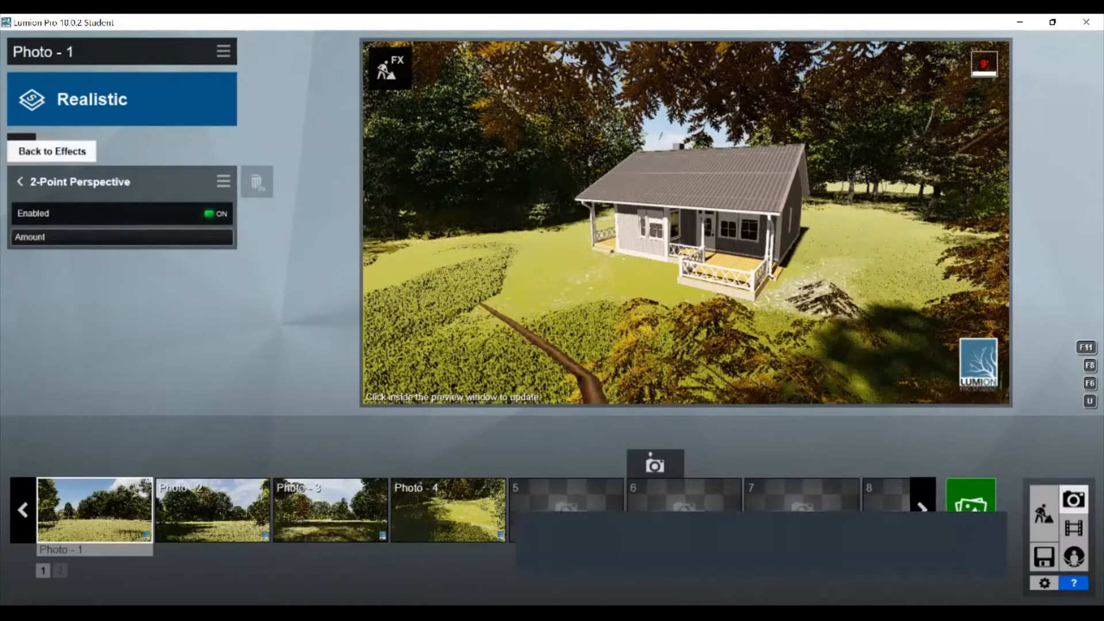
click(20, 181)
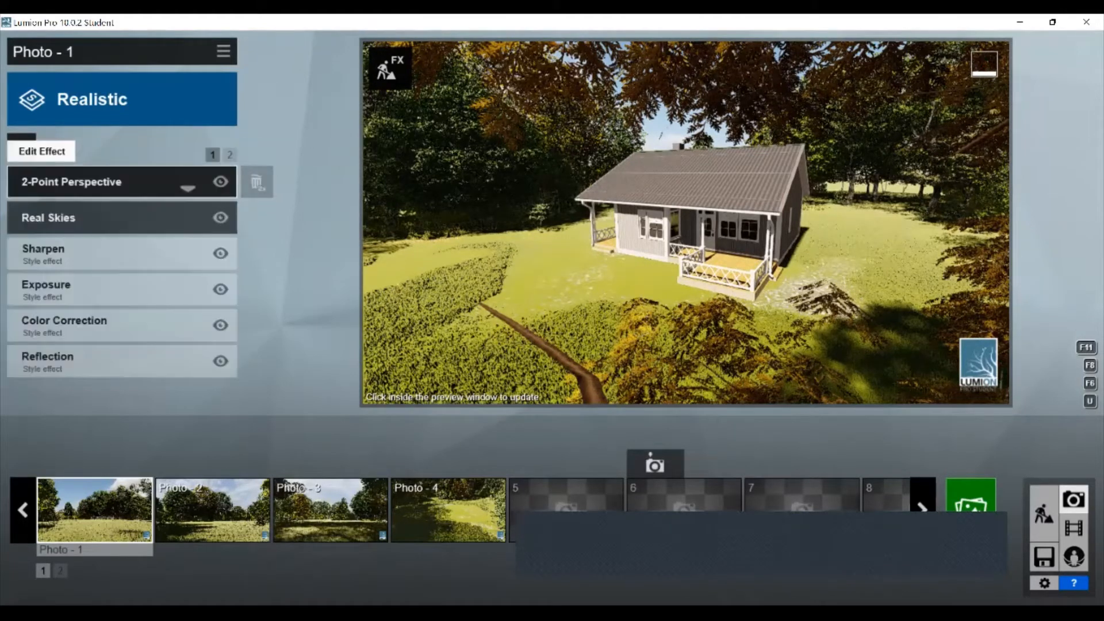
Bring up the Depth of Field camera effect for Photo - 1 and raise its Amount to the maximum.
click(22, 147)
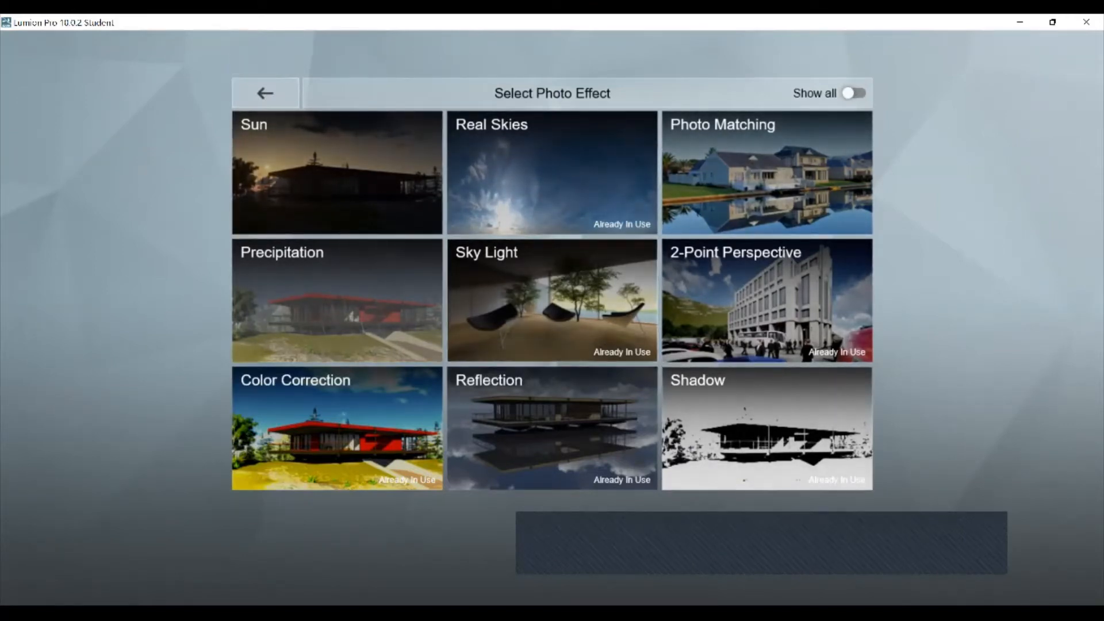
click(854, 93)
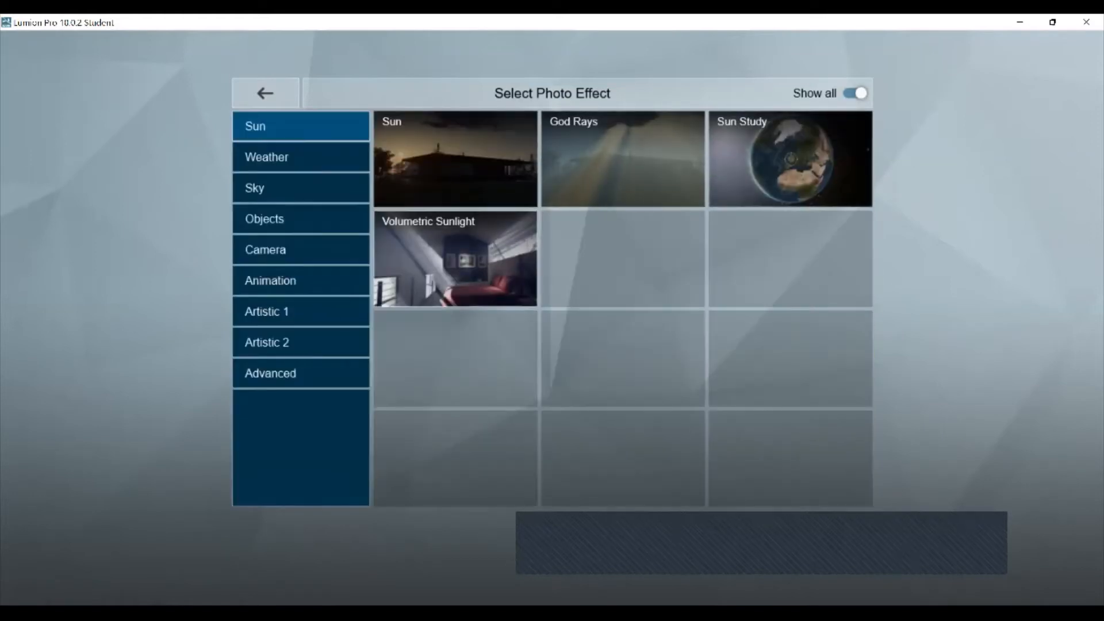
click(300, 249)
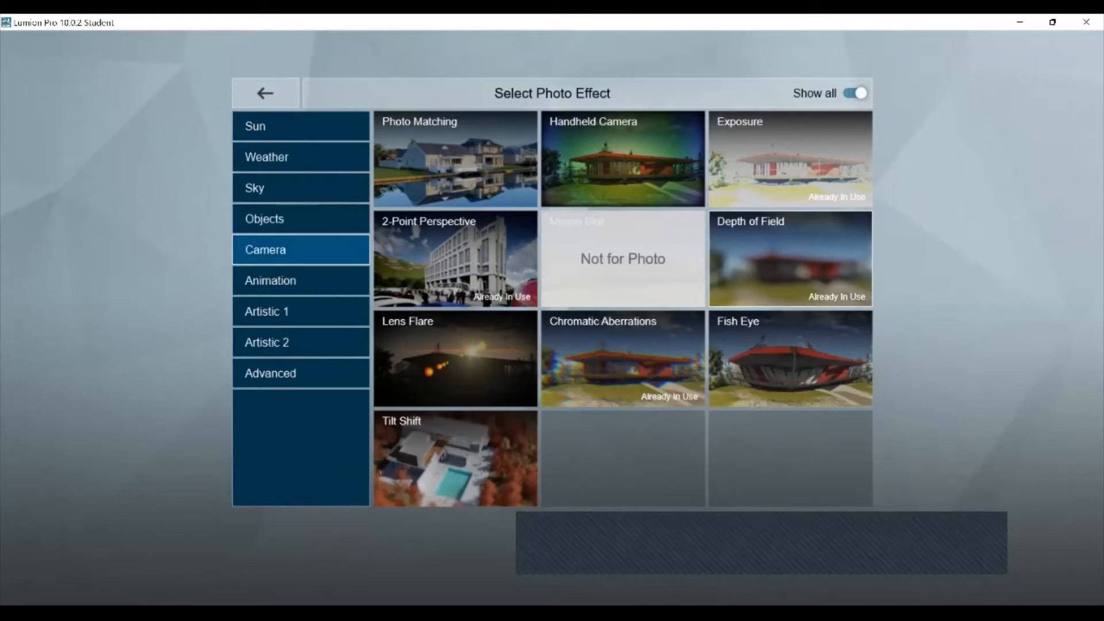
click(790, 258)
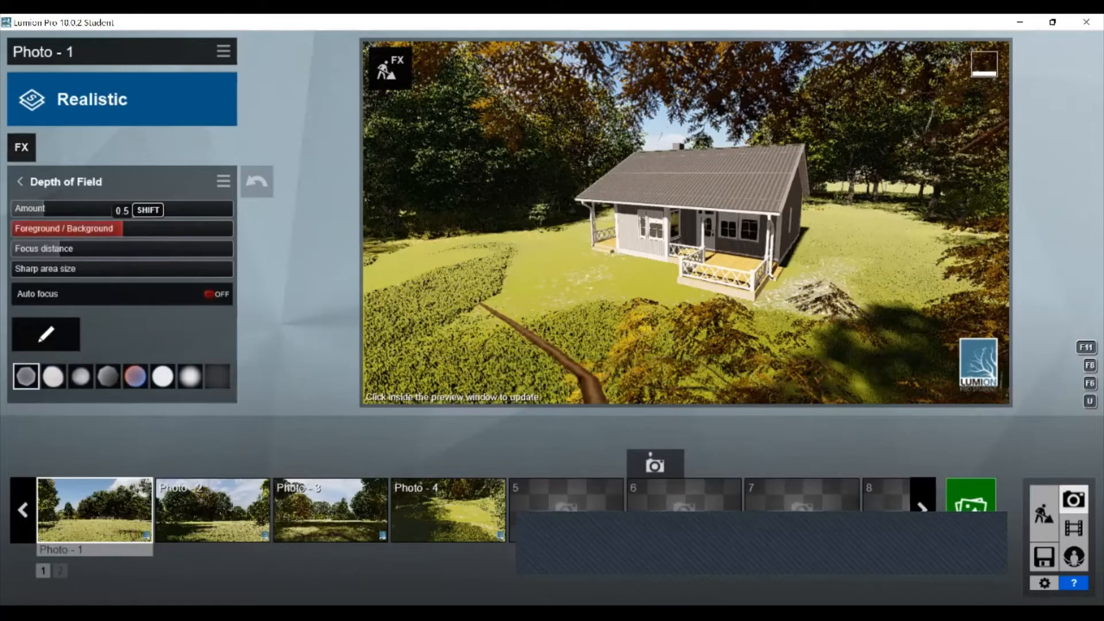
drag(46, 209, 232, 209)
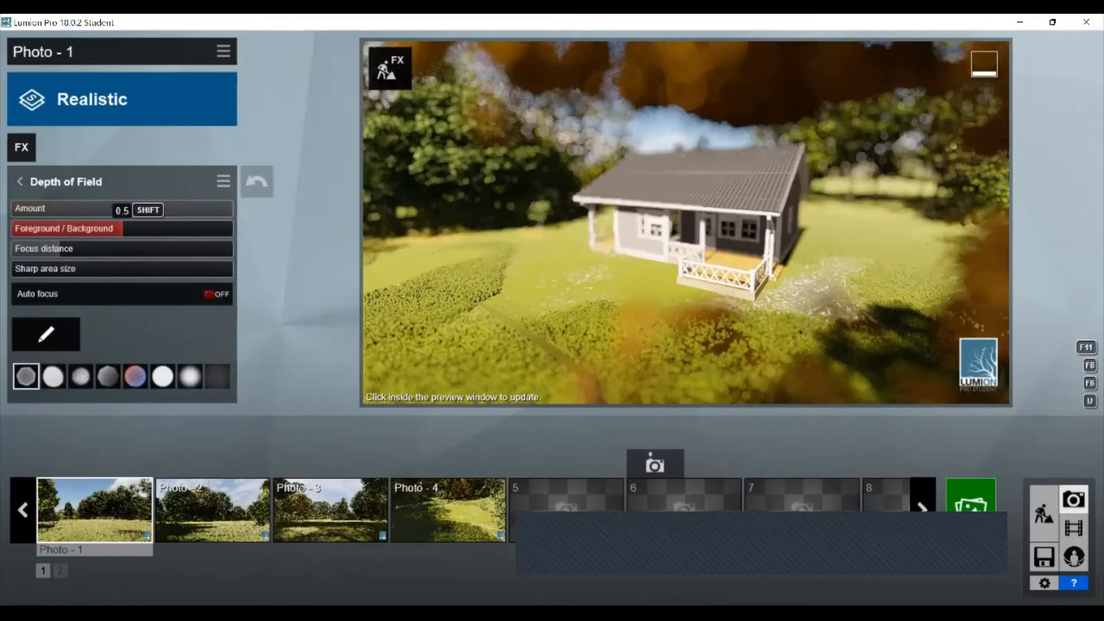
Set Depth of Field's Foreground / Background to 1.0 and its Focus distance to about a quarter of the range.
drag(123, 229, 368, 230)
drag(60, 249, 368, 249)
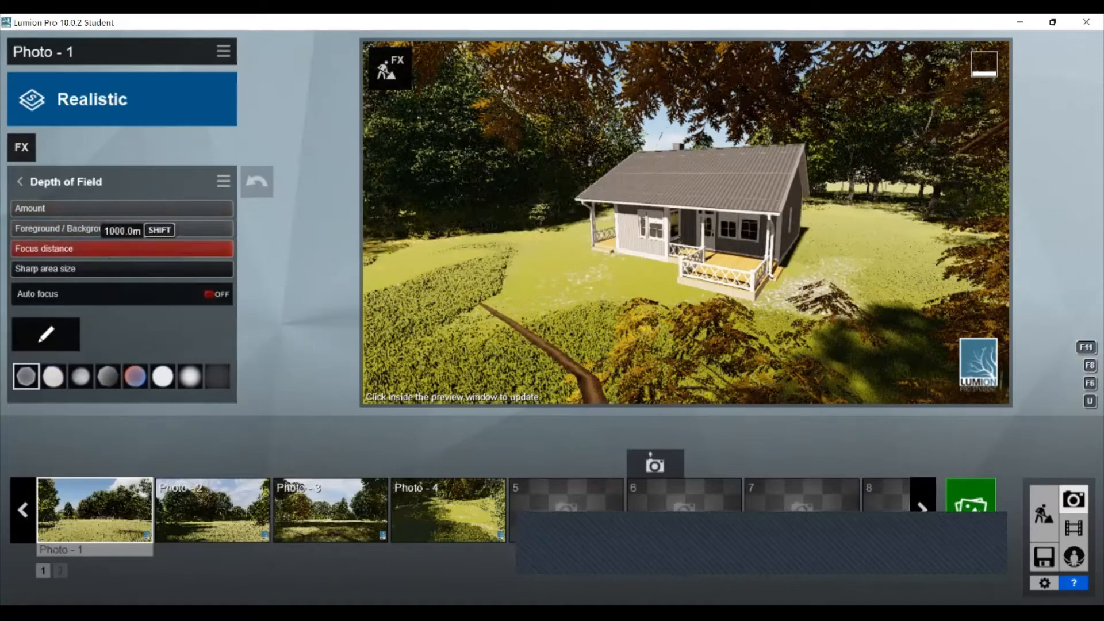
drag(230, 248, 69, 249)
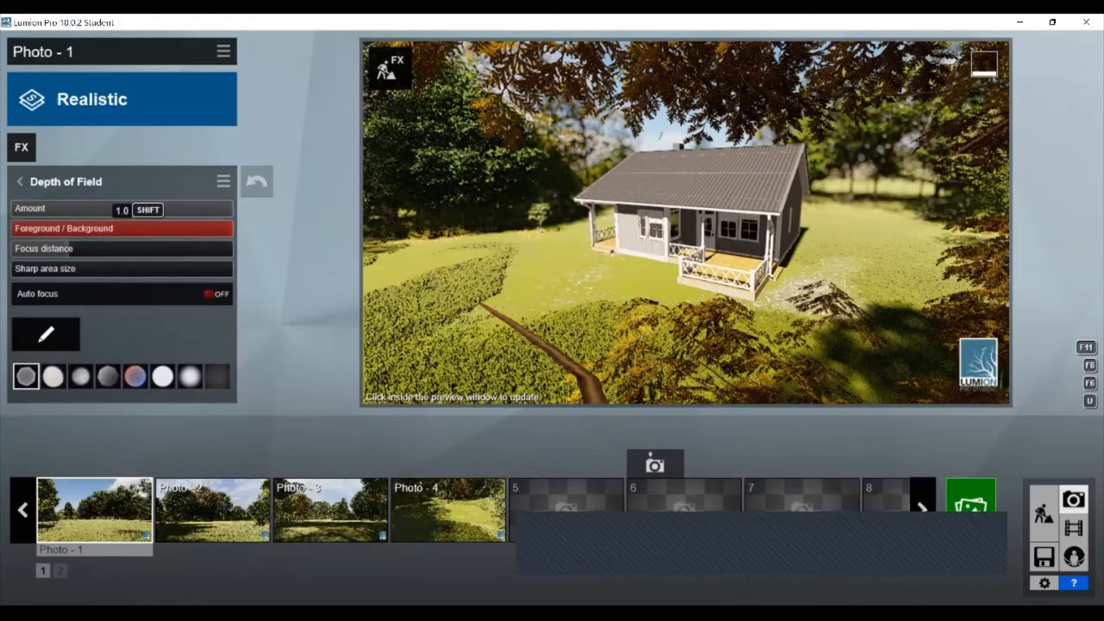
Lower Depth of Field's Foreground / Background and Amount to about four fifths of their ranges to blur the near branches.
mouse_move(232, 228)
mouse_down()
mouse_move(197, 229)
mouse_move(230, 229)
mouse_up()
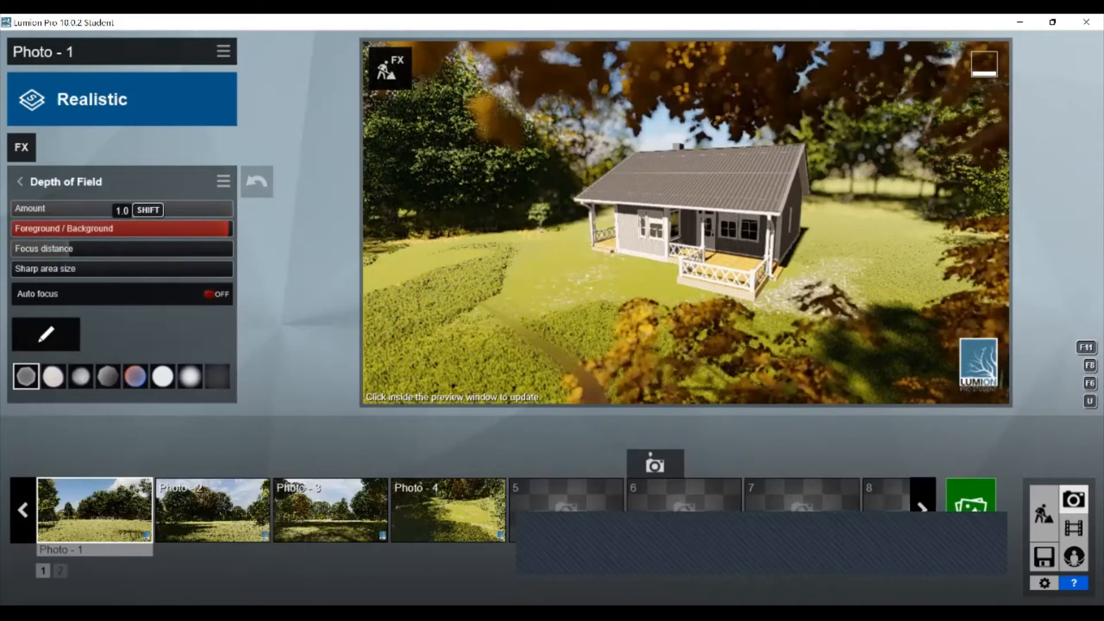
drag(230, 229, 221, 229)
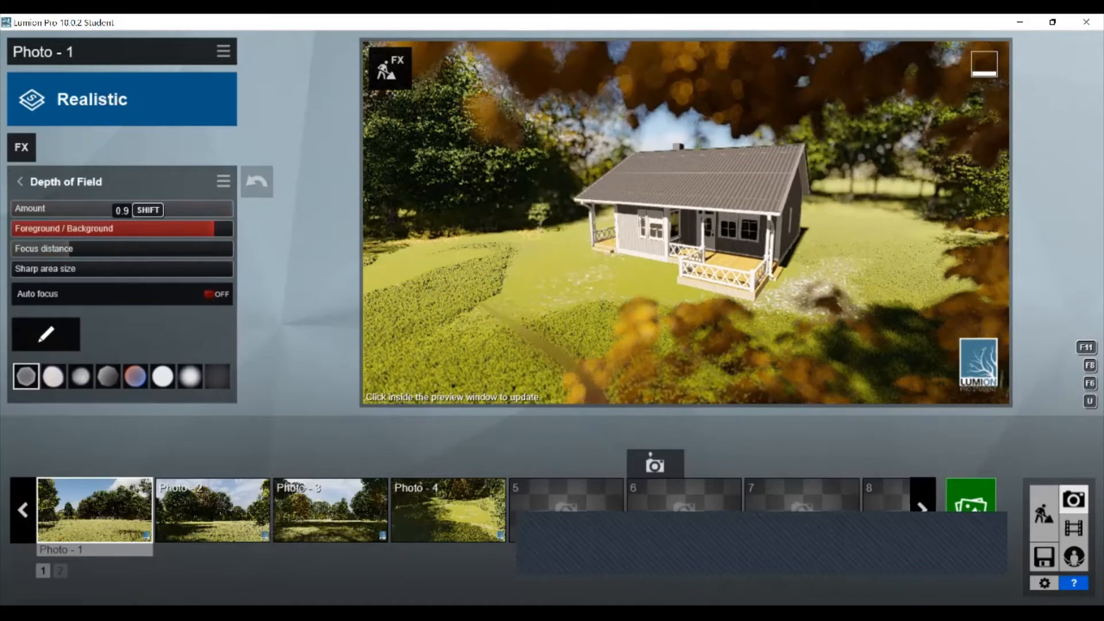
drag(221, 229, 188, 228)
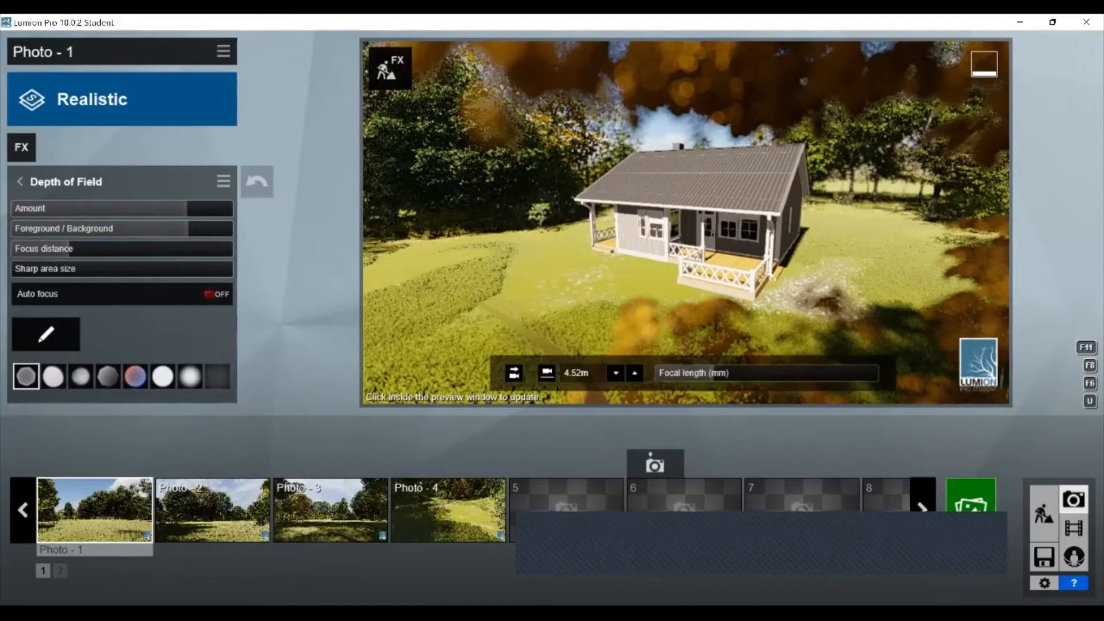
Render the current shot at Print size, 3840x2160, and save it to the Desktop as a JPG file named Render.
click(971, 502)
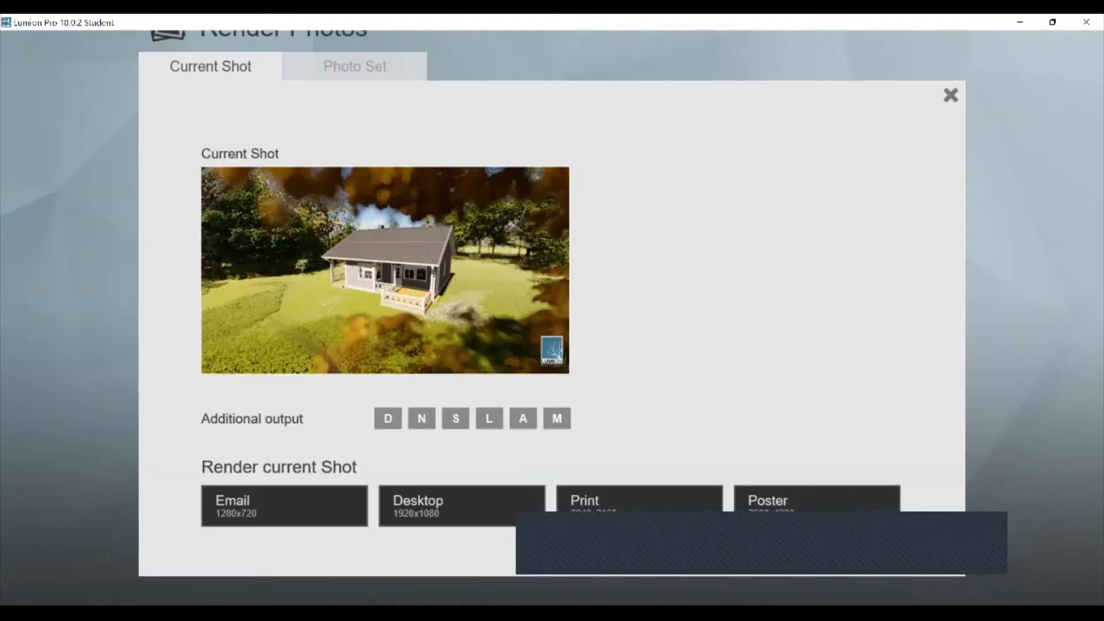
click(639, 499)
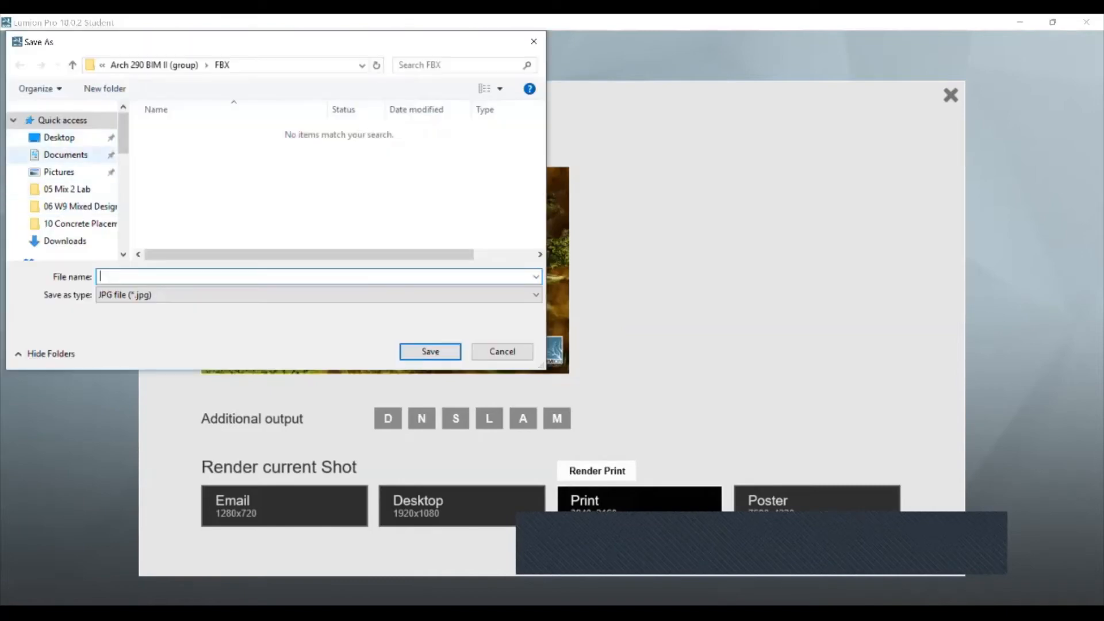
click(59, 138)
click(318, 278)
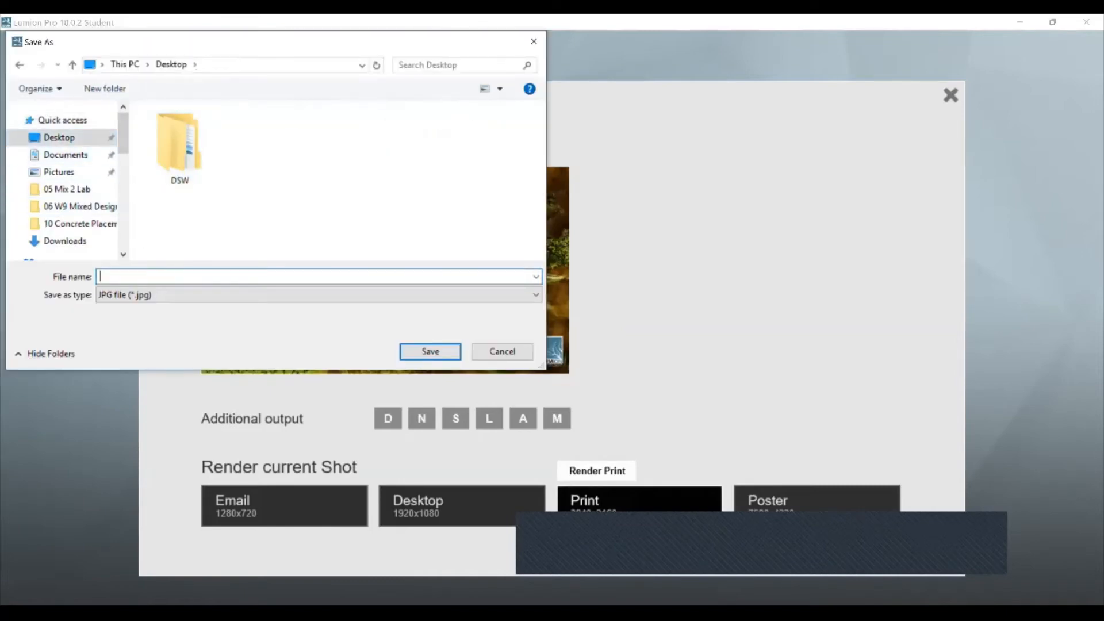
text(REnd)
key(BackSpace)
key(BackSpace)
key(BackSpace)
text(ender)
key(Return)
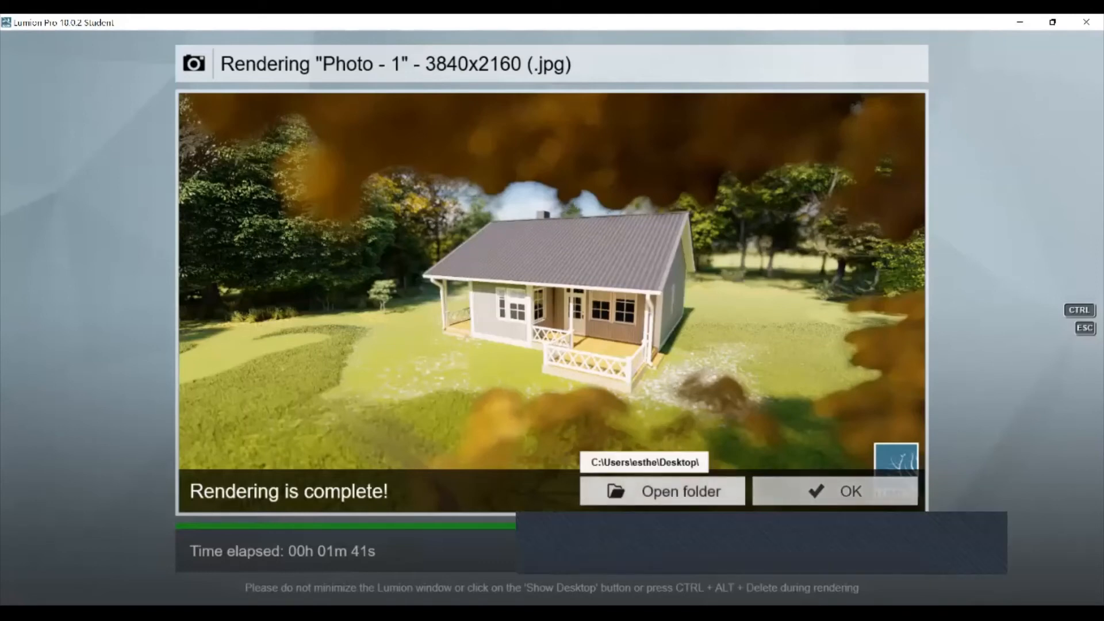
Open the render's output folder and view the finished image Render.jpg.
click(662, 491)
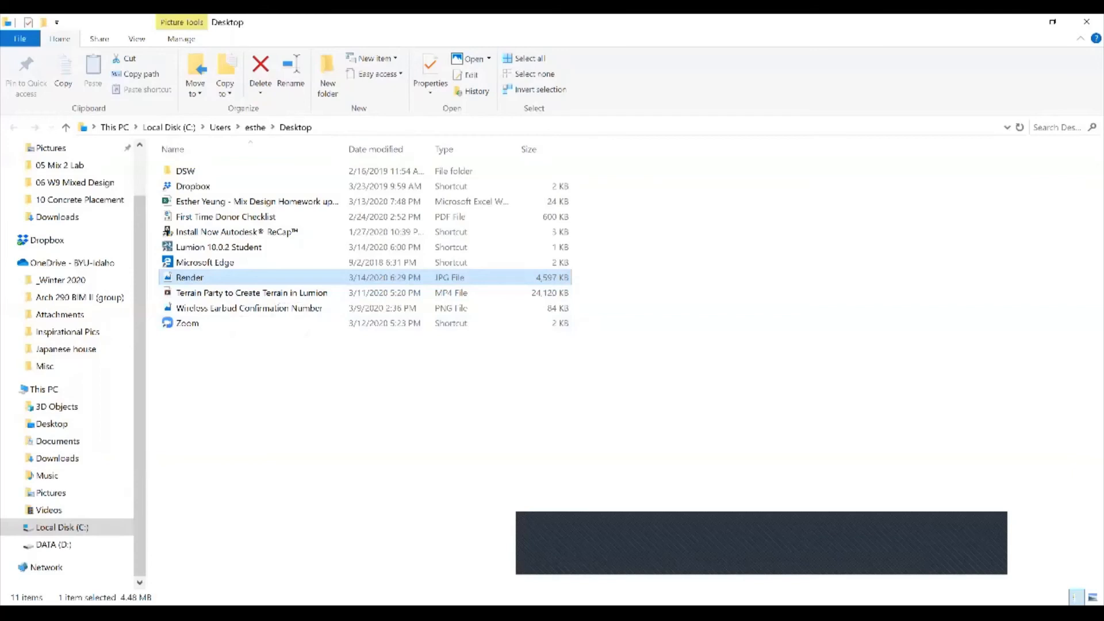
key(Return)
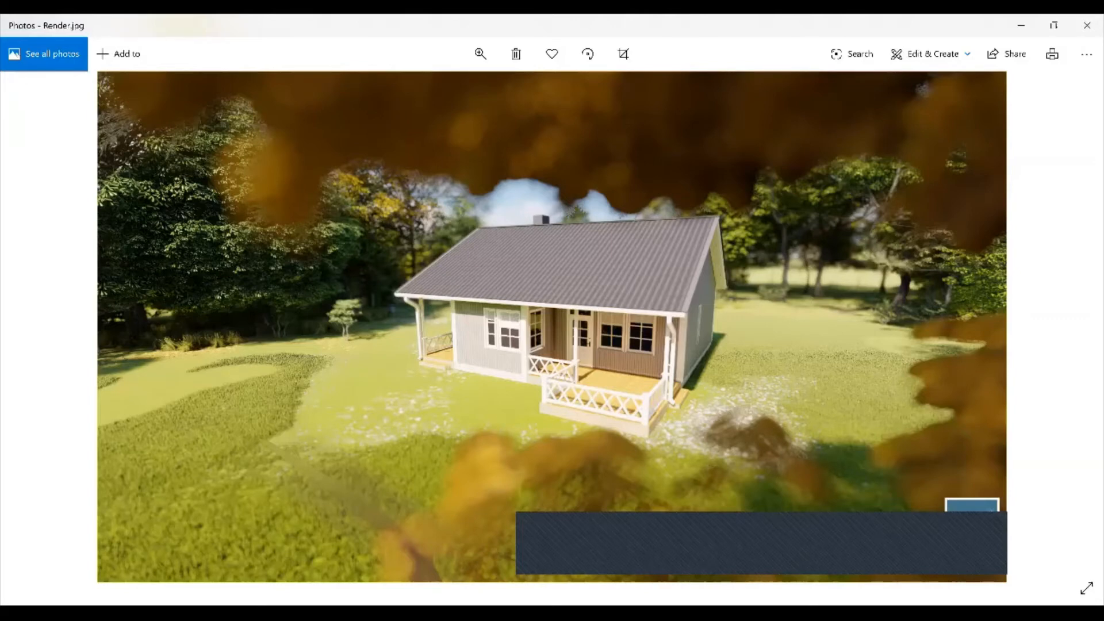